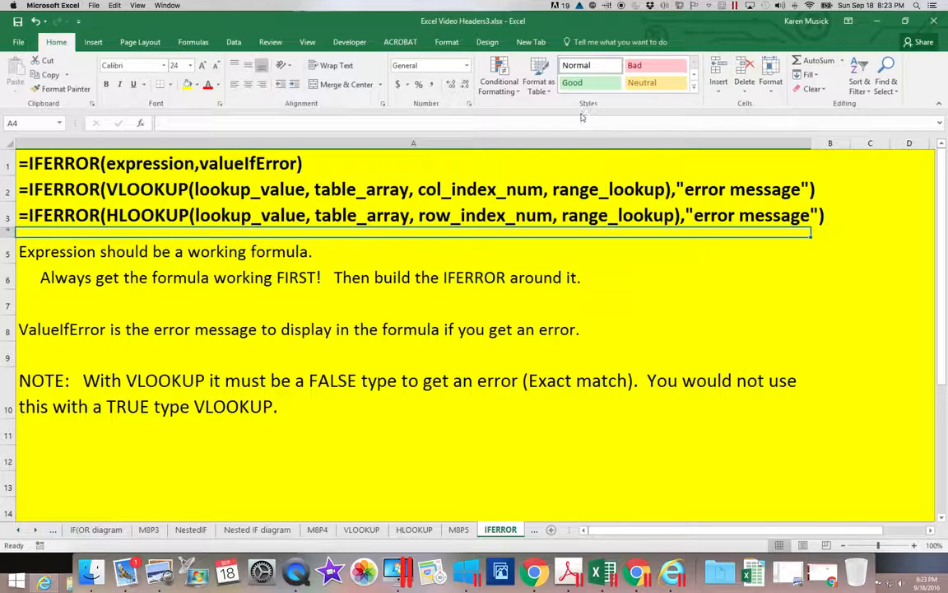
# Switch to the MBHC workbook and examine row 47 of Product Data against the lookup tables on the Data Tables sheet
pyautogui.click(879, 25)
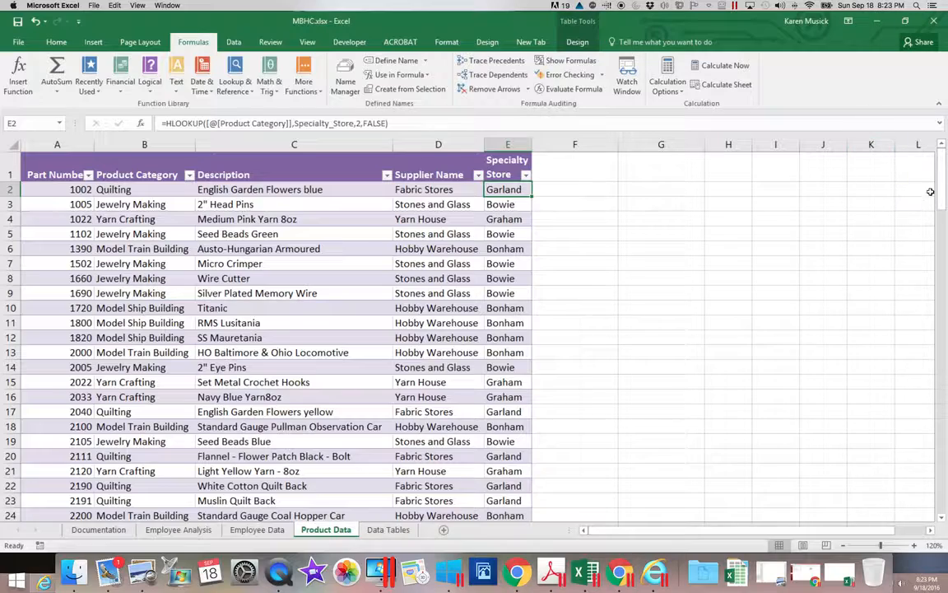
pyautogui.moveTo(939, 196); pyautogui.dragTo(935, 296)
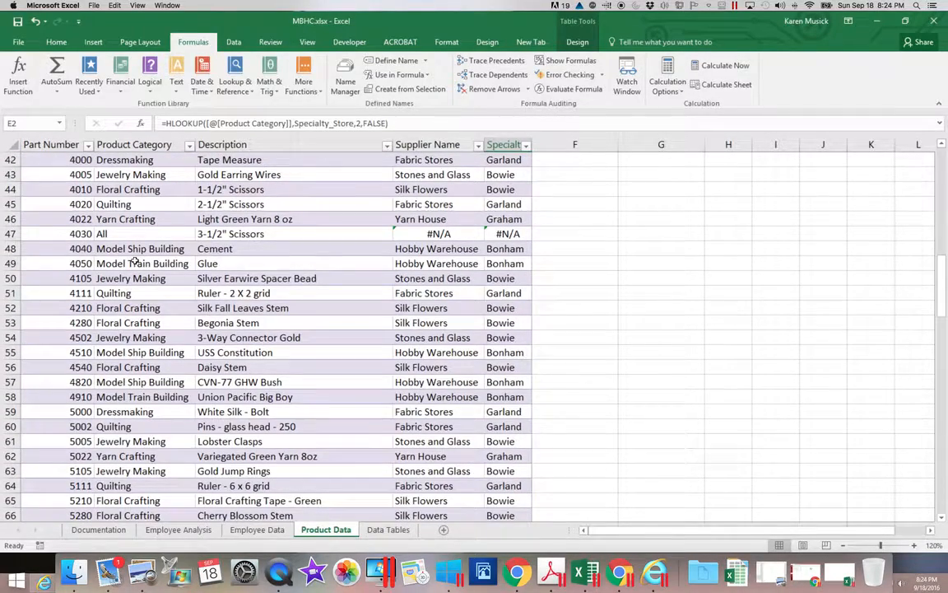
pyautogui.click(10, 233)
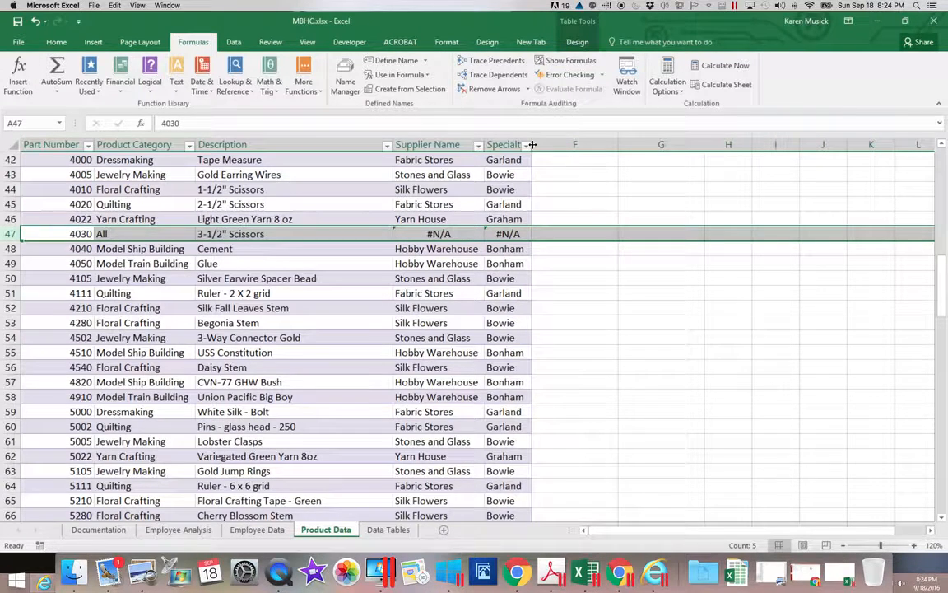
pyautogui.click(388, 529)
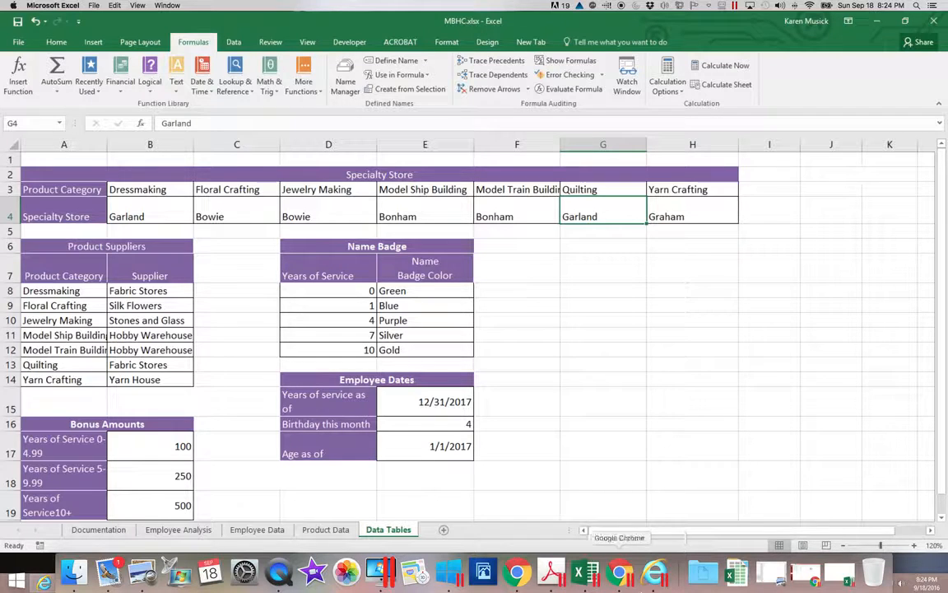
pyautogui.click(321, 531)
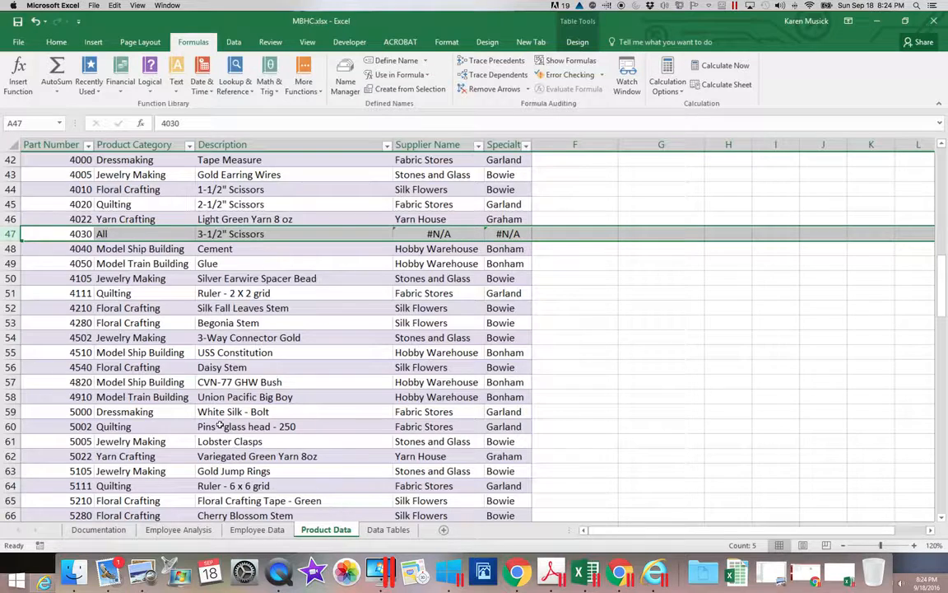
# Change the product category in cell B46 to the misspelled "Yarns Crafting" to test the lookup formulas
pyautogui.click(134, 218)
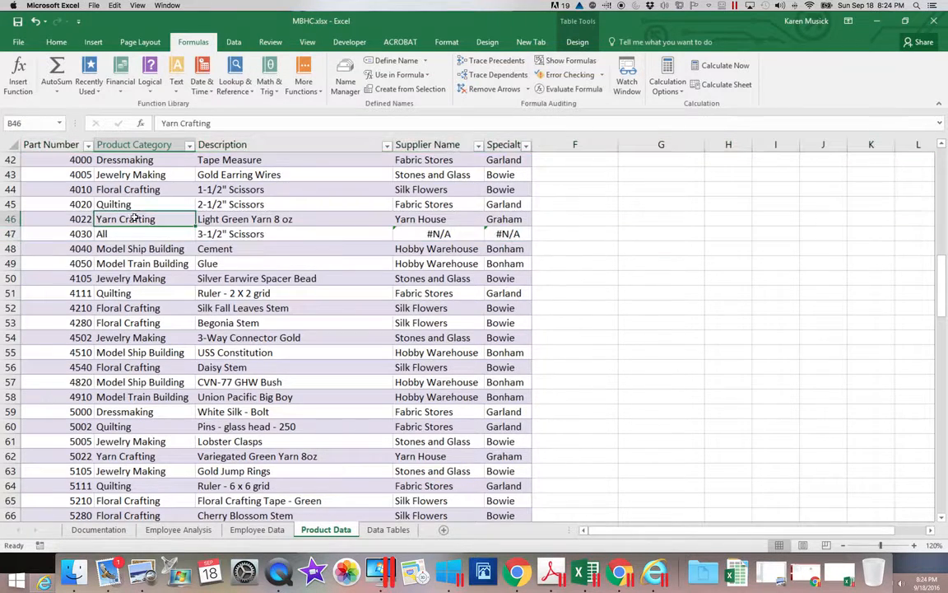
pyautogui.click(179, 123)
pyautogui.write('s')
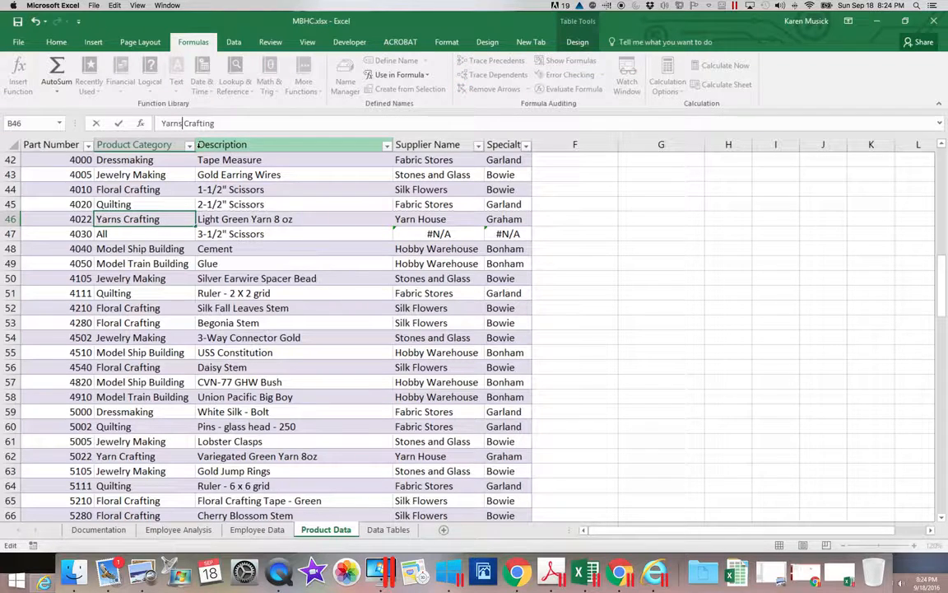
pyautogui.press('Return')
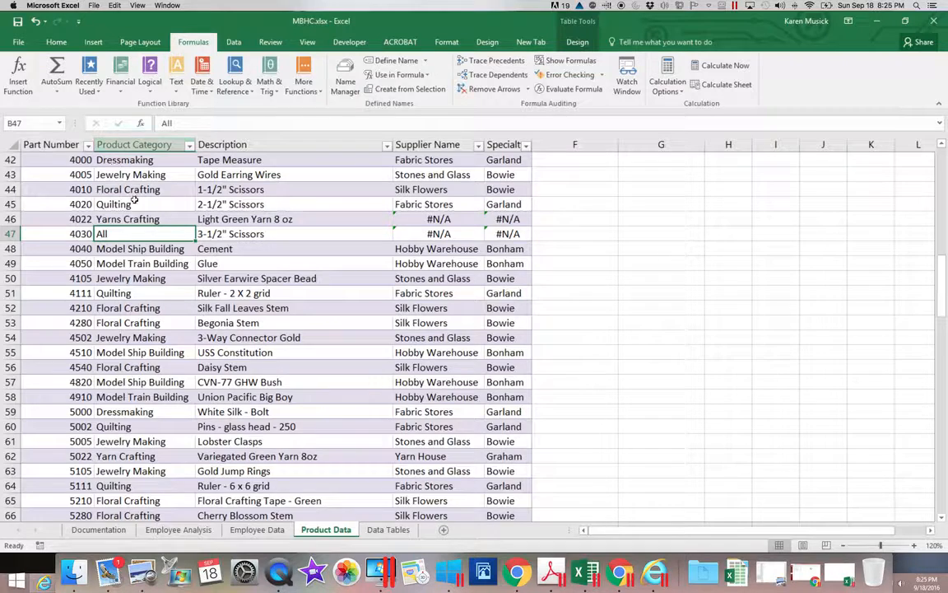
# Correct the product category in cell B46 to "Yarn Crafting"
pyautogui.click(168, 219)
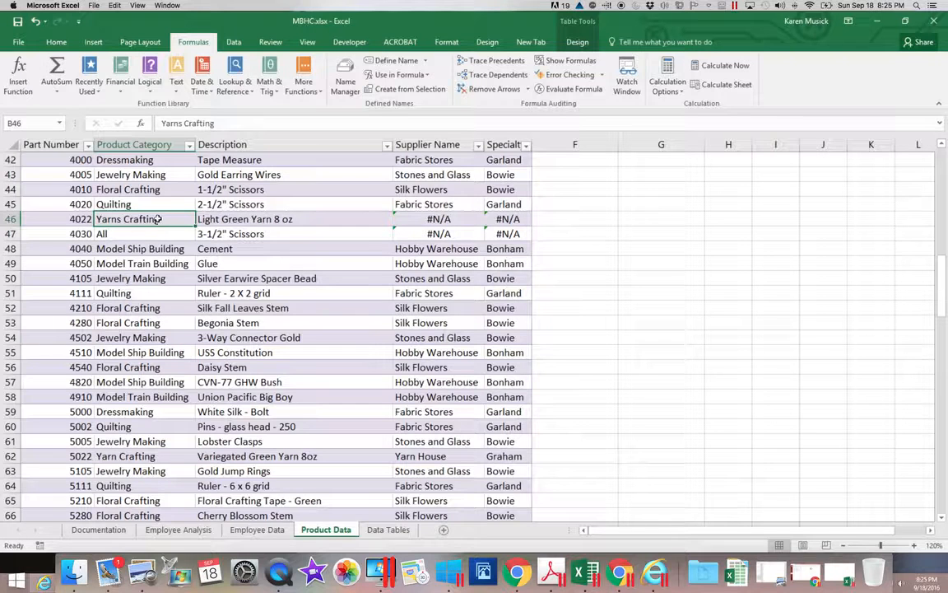
pyautogui.click(182, 124)
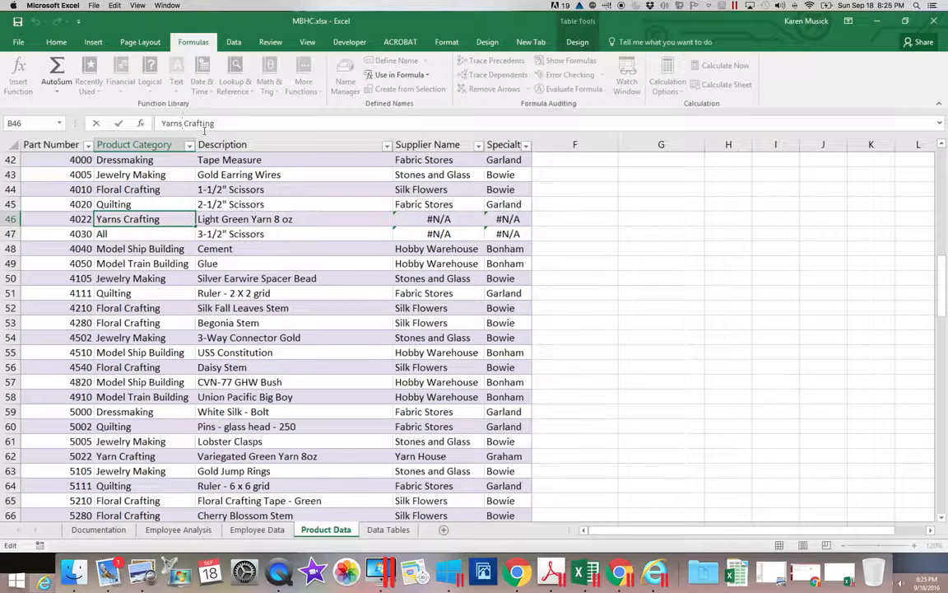
pyautogui.press('BackSpace')
pyautogui.press('Return')
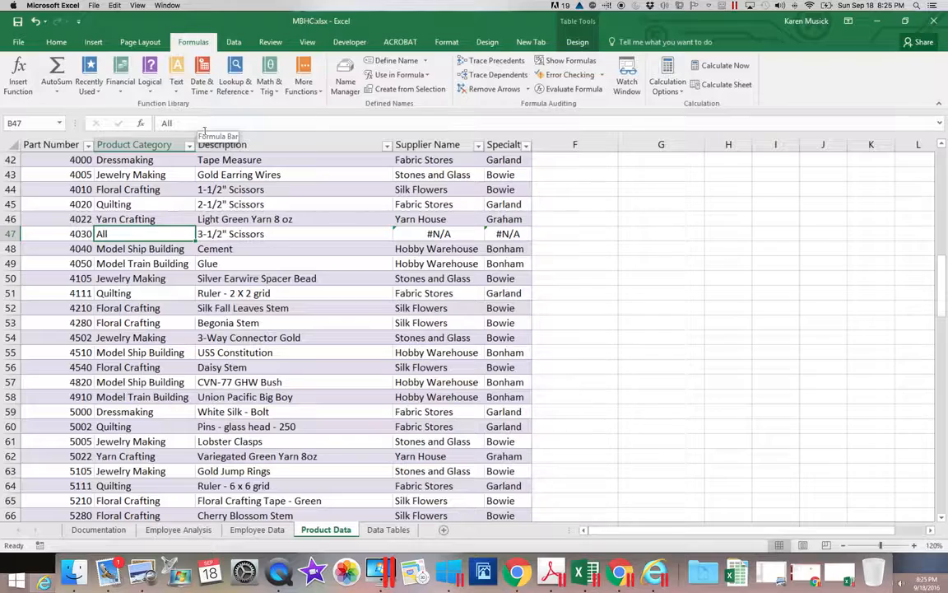
# Add a table column in F1 with the heading "Supplier Name with IFERROR"
pyautogui.moveTo(941, 306); pyautogui.dragTo(939, 51)
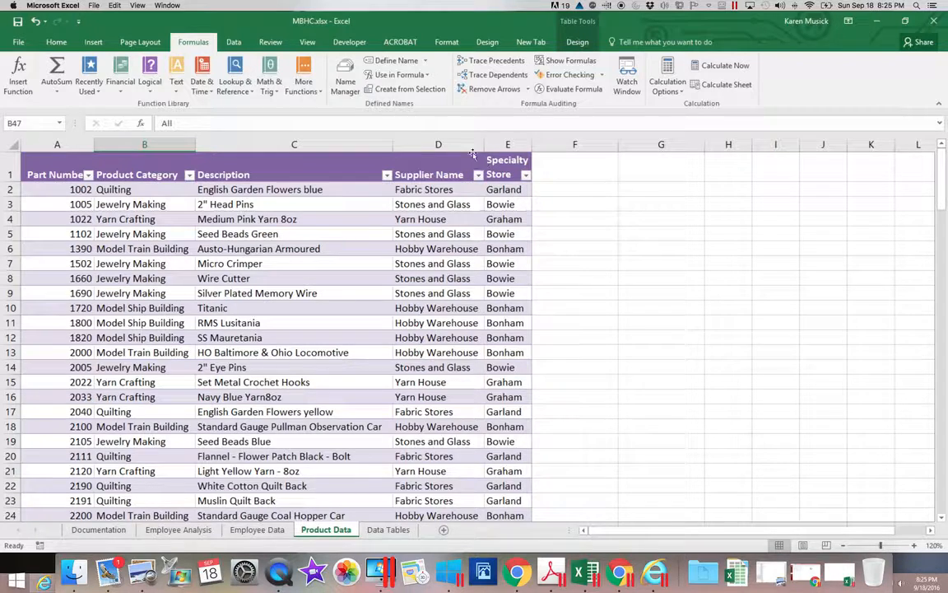
pyautogui.moveTo(459, 145); pyautogui.dragTo(484, 154)
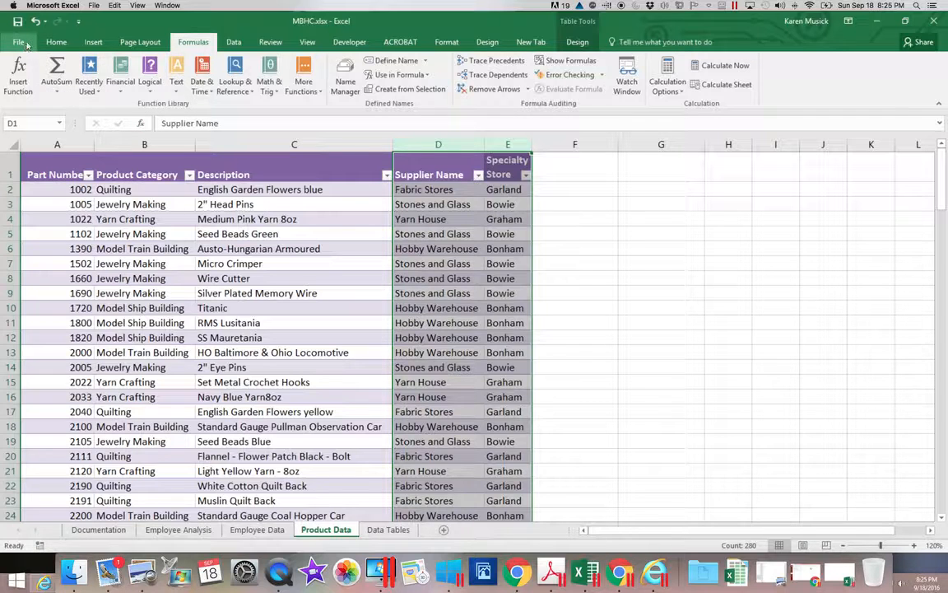
pyautogui.click(428, 191)
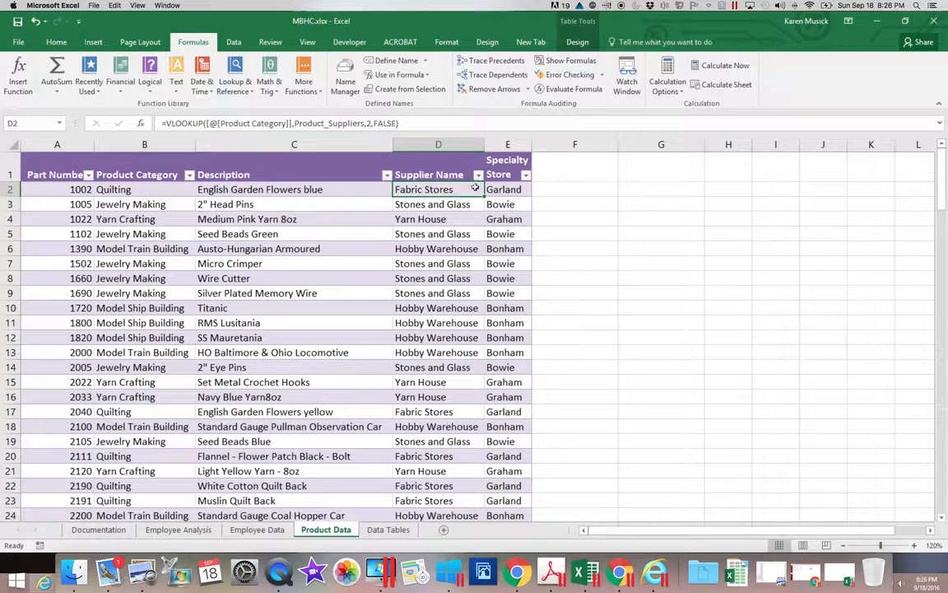
pyautogui.click(555, 176)
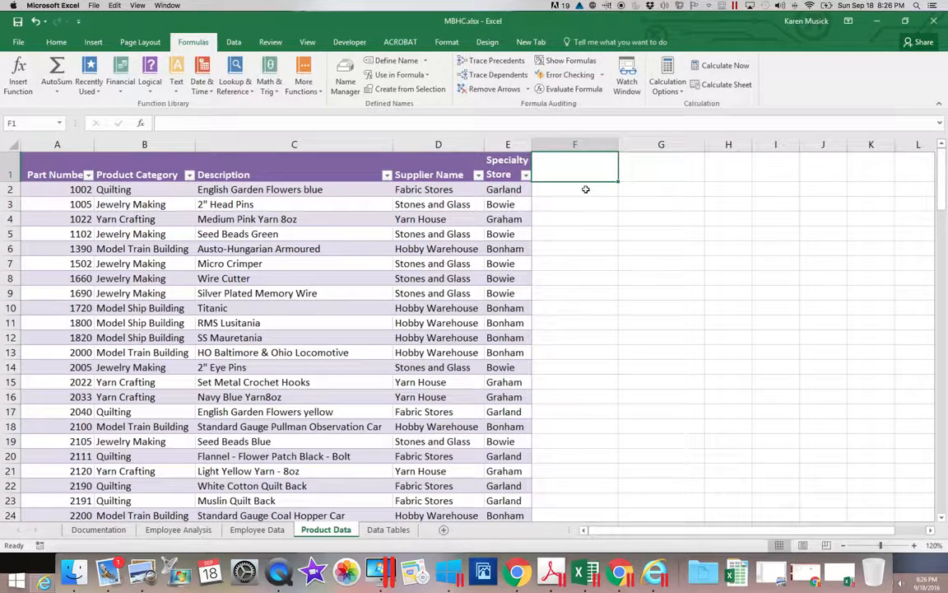
pyautogui.write('Supp')
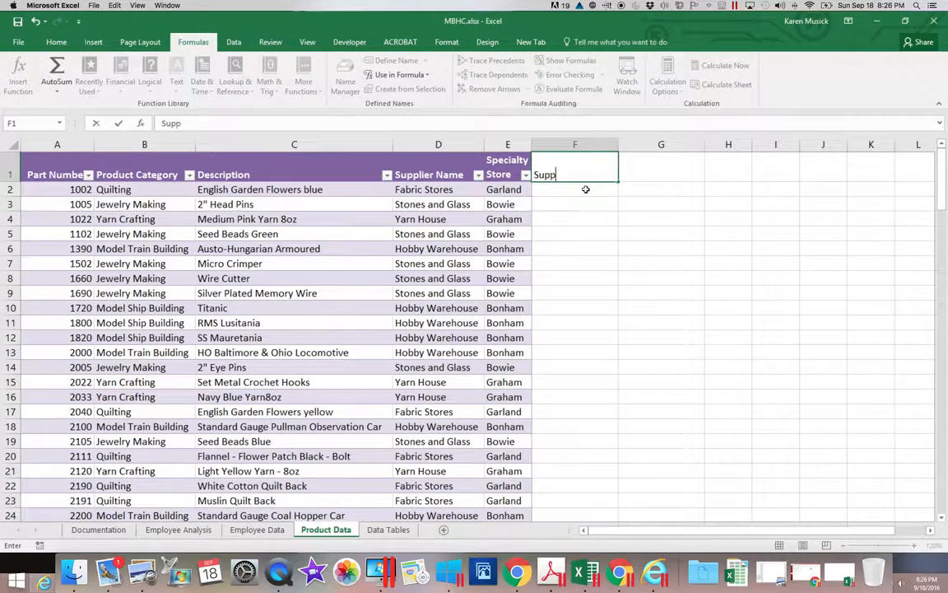
pyautogui.write('lier Name ')
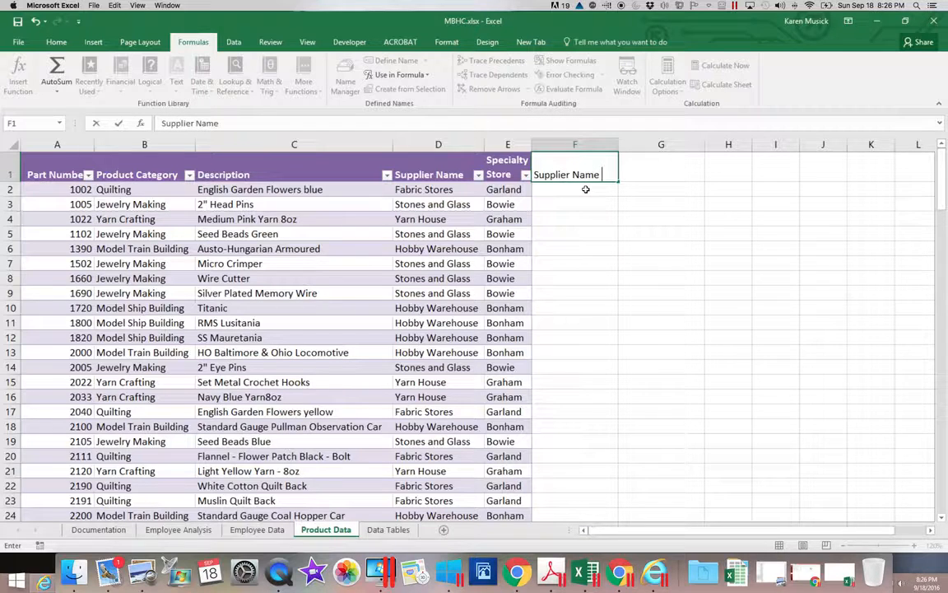
pyautogui.write('with IF')
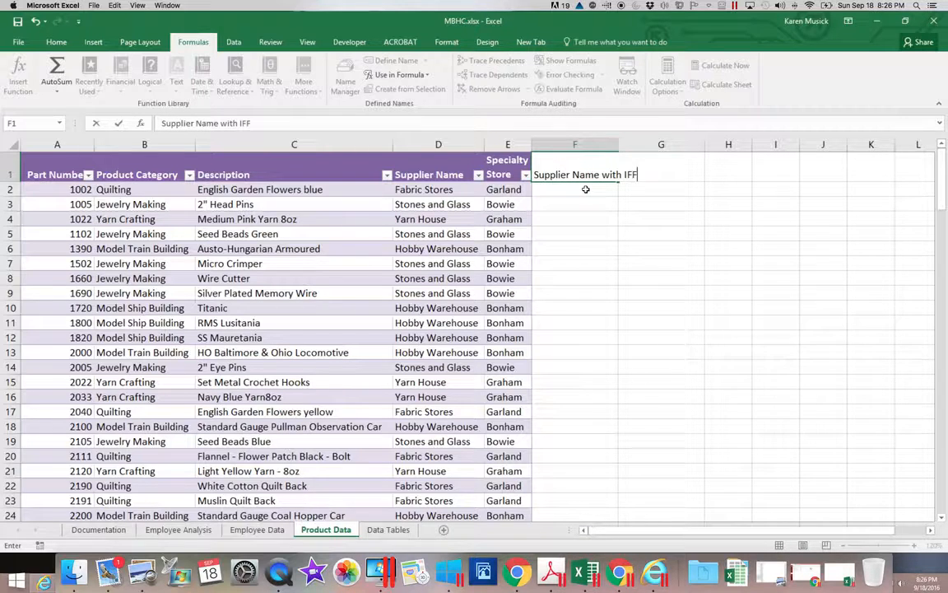
pyautogui.write('ERROR')
pyautogui.press('Return')
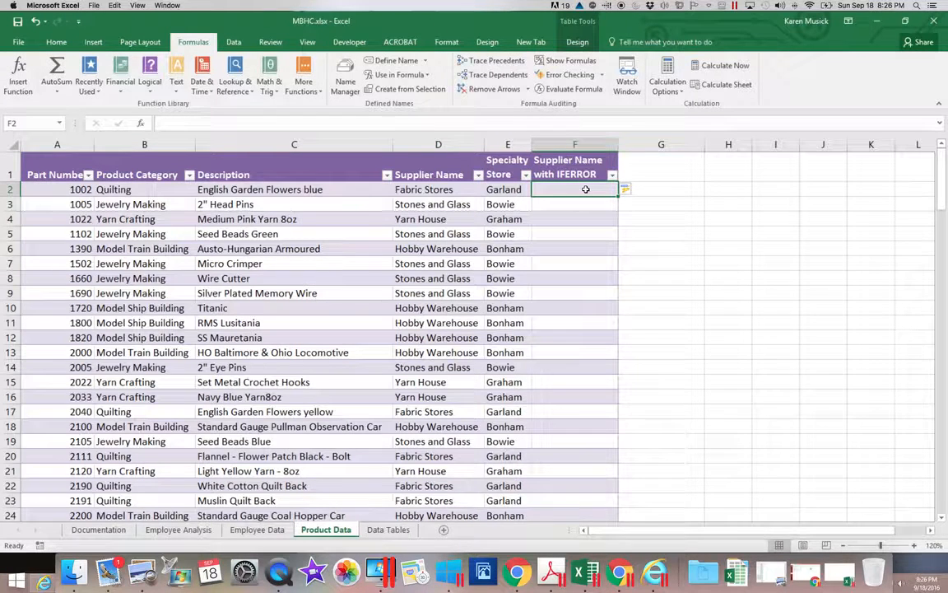
# Add another table column in G1 with the heading "Specialty Store with IFERROR"
pyautogui.click(656, 174)
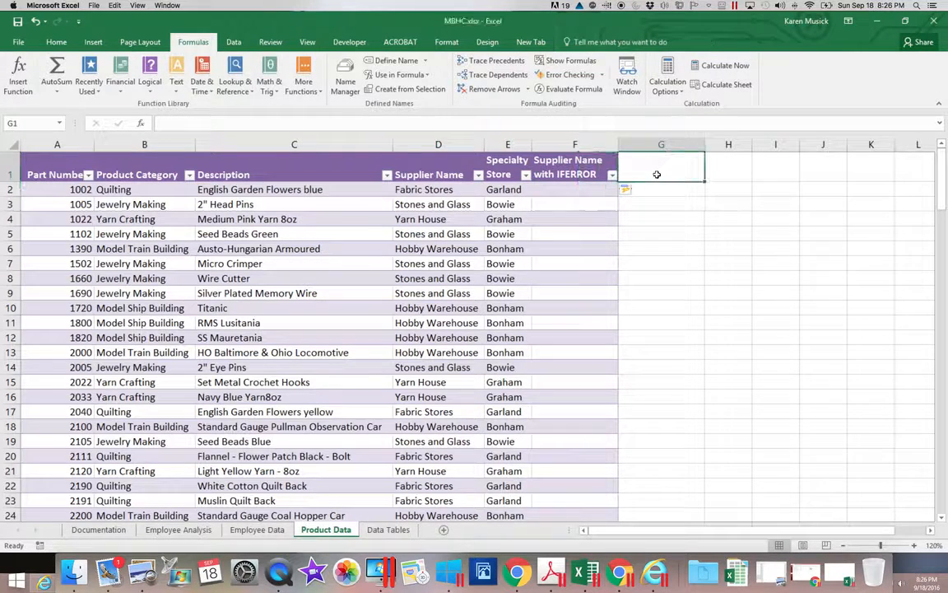
pyautogui.write('Sp')
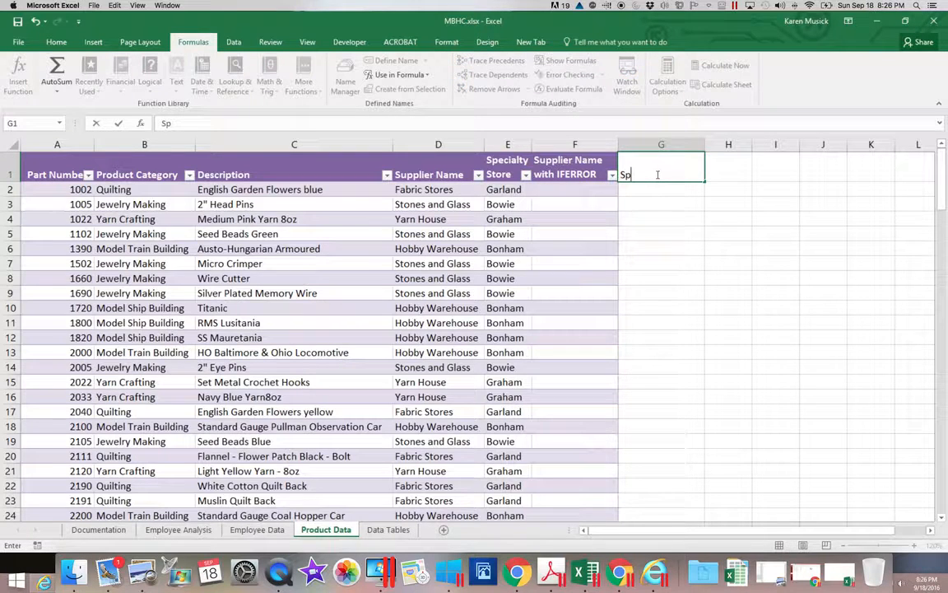
pyautogui.write('ecialty Store')
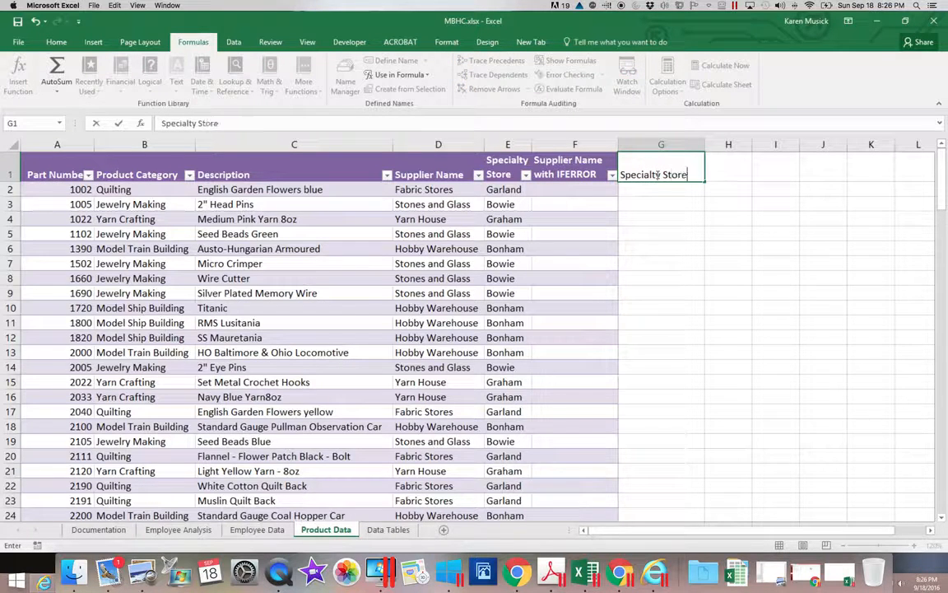
pyautogui.write(' with IFERRO')
pyautogui.press('BackSpace')
pyautogui.press('BackSpace')
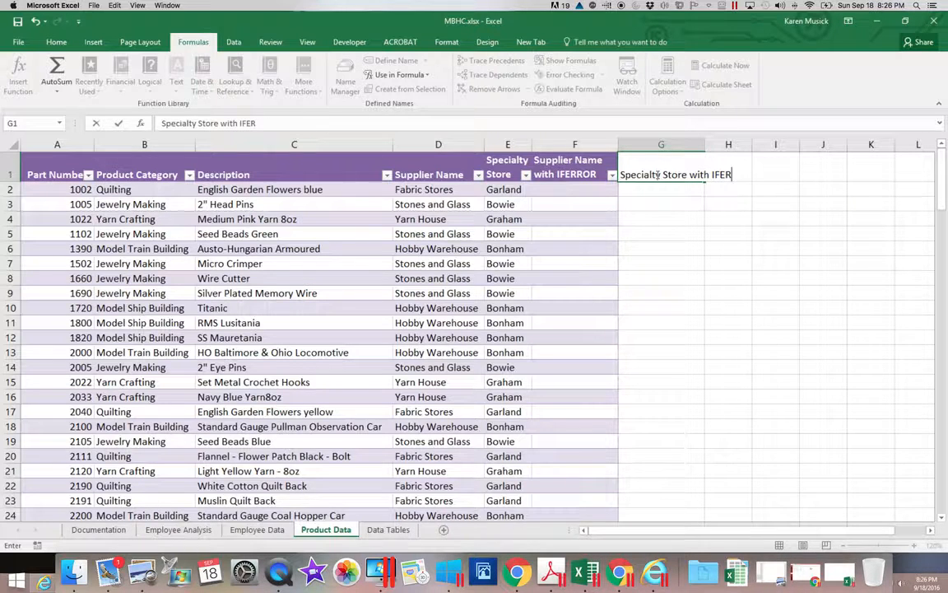
pyautogui.write('OR')
pyautogui.press('BackSpace')
pyautogui.press('BackSpace')
pyautogui.press('BackSpace')
pyautogui.write('RROR')
pyautogui.press('Return')
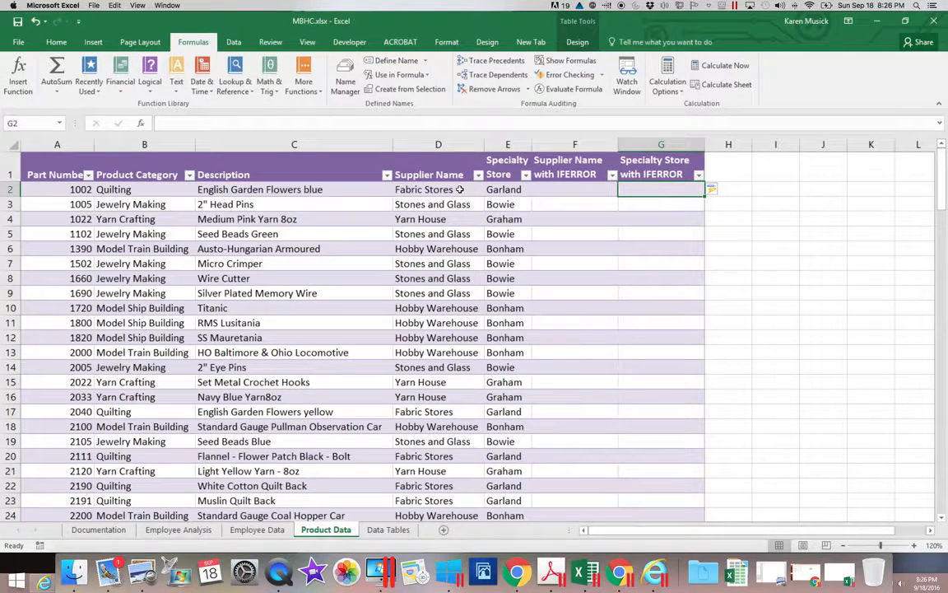
# Copy the Supplier Name VLOOKUP formula from D2 into F2 of the Supplier Name with IFERROR column
pyautogui.moveTo(460, 189); pyautogui.dragTo(496, 189)
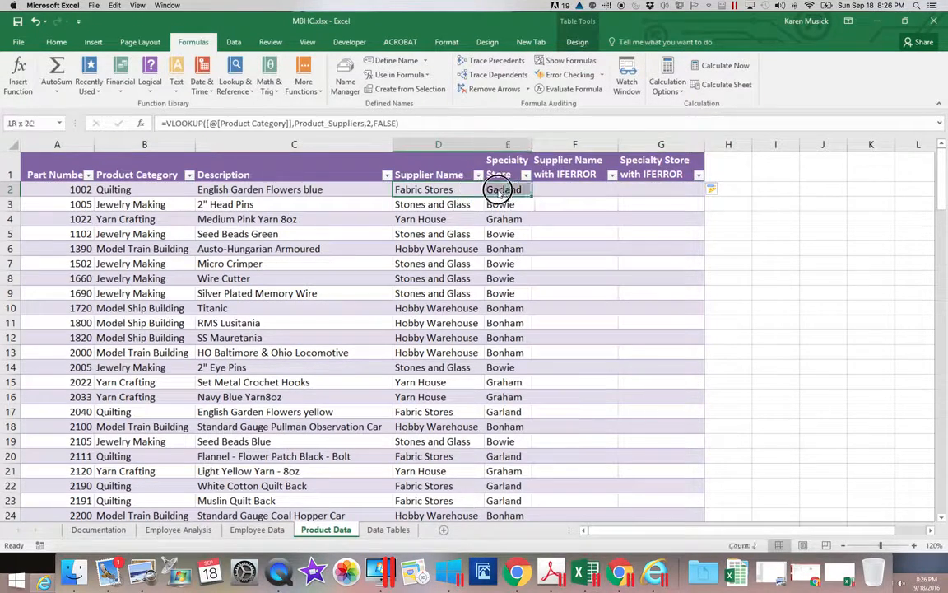
pyautogui.click(56, 42)
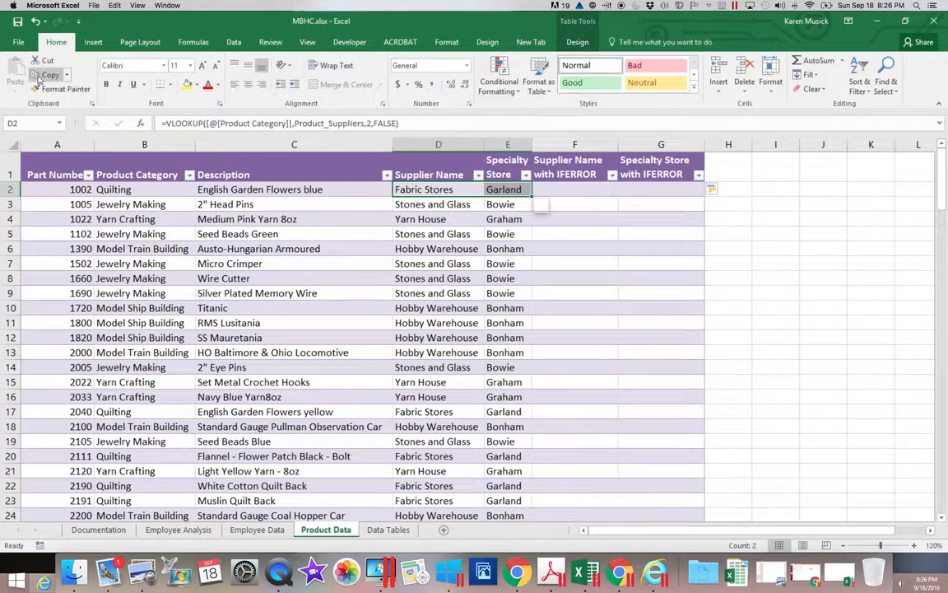
pyautogui.click(574, 189)
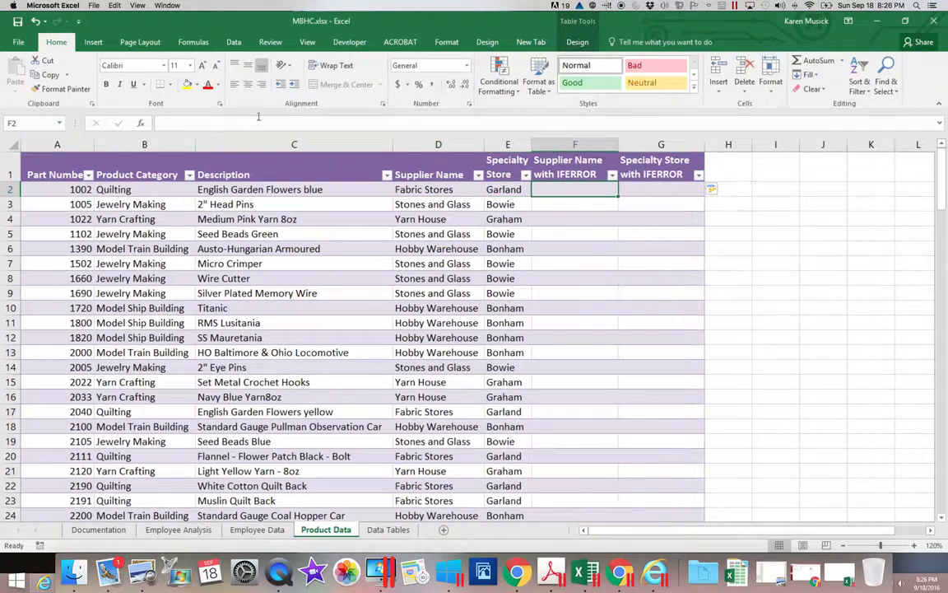
pyautogui.click(444, 189)
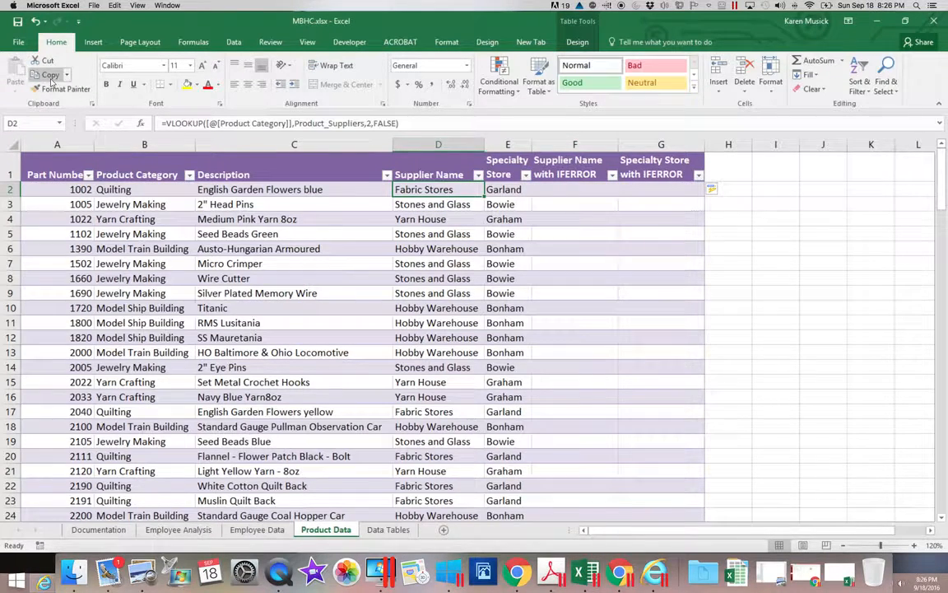
pyautogui.click(49, 74)
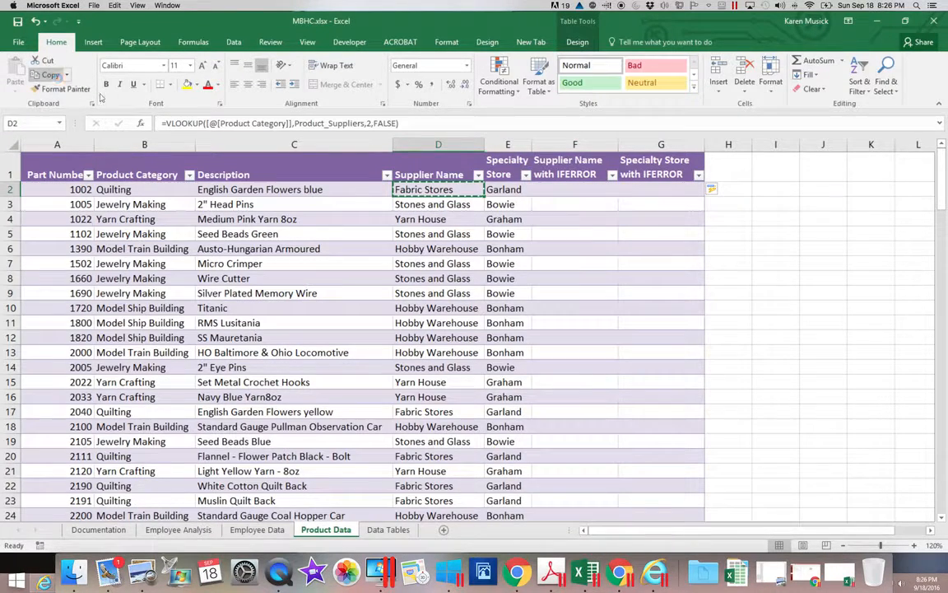
pyautogui.click(580, 190)
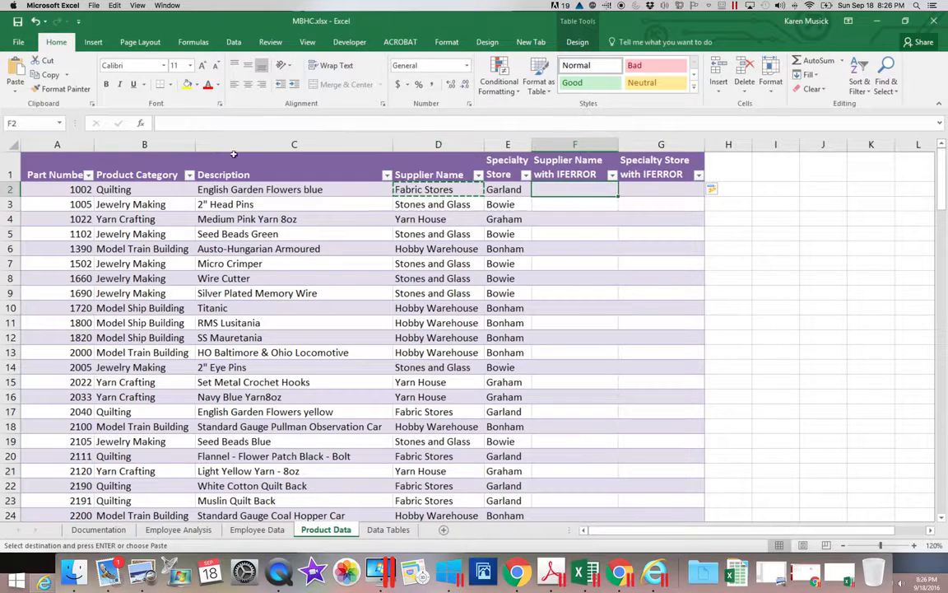
pyautogui.click(15, 70)
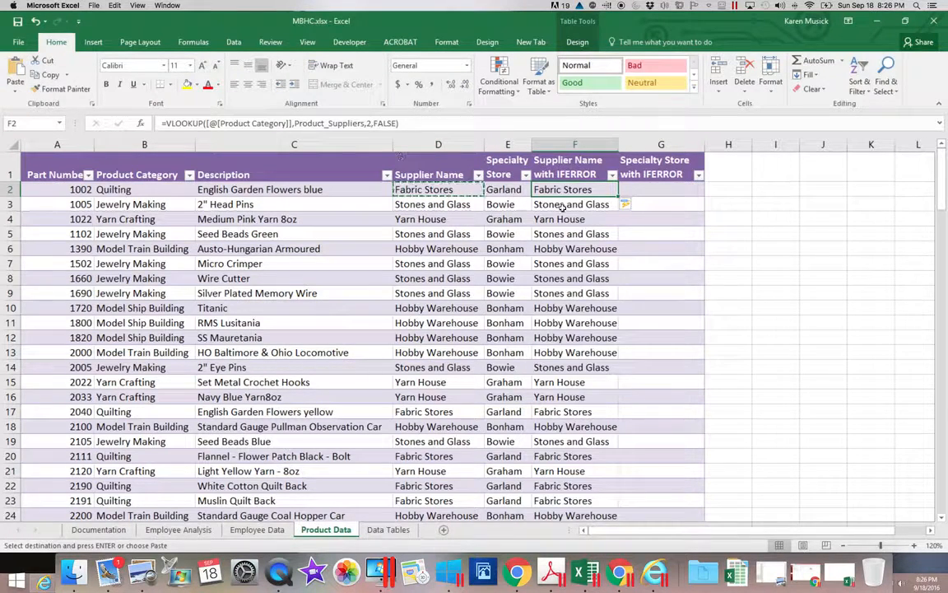
# Copy the Specialty Store HLOOKUP formula from E2 into G2 of the Specialty Store with IFERROR column
pyautogui.click(503, 190)
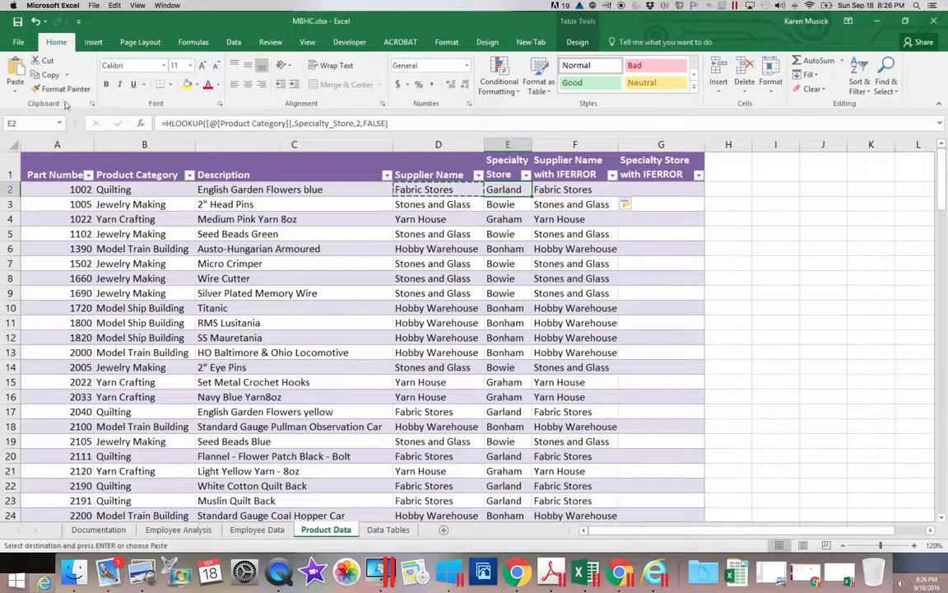
pyautogui.click(45, 75)
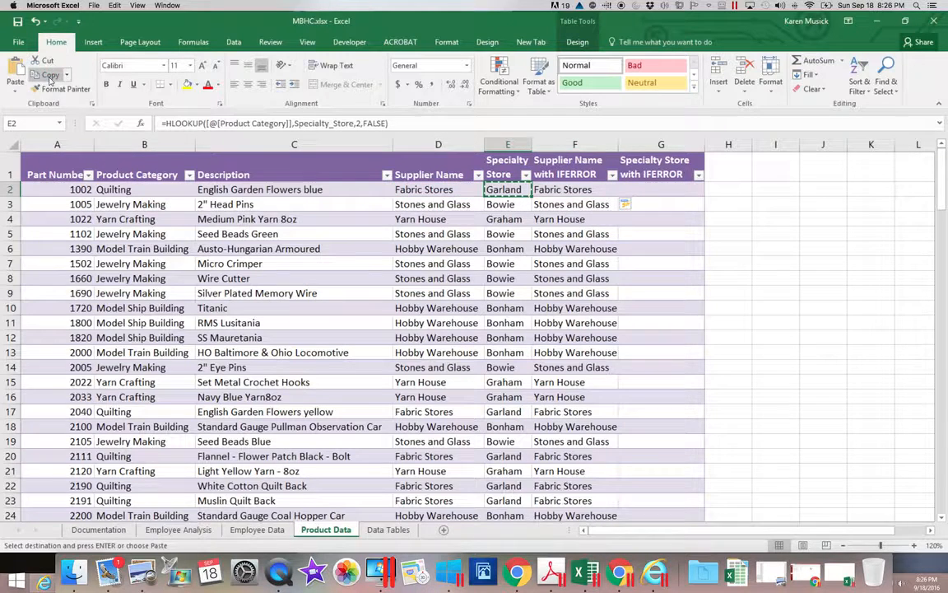
pyautogui.click(636, 191)
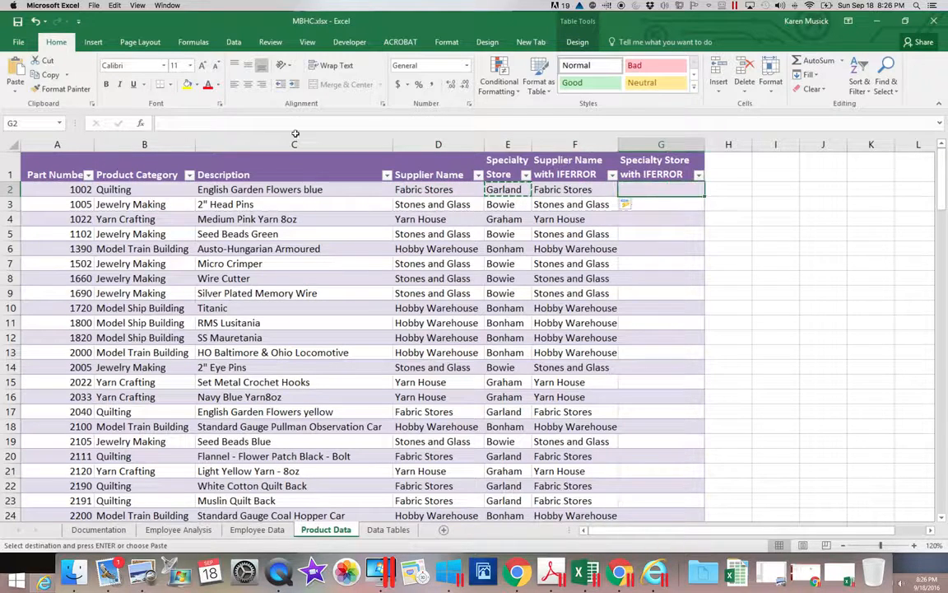
pyautogui.click(15, 74)
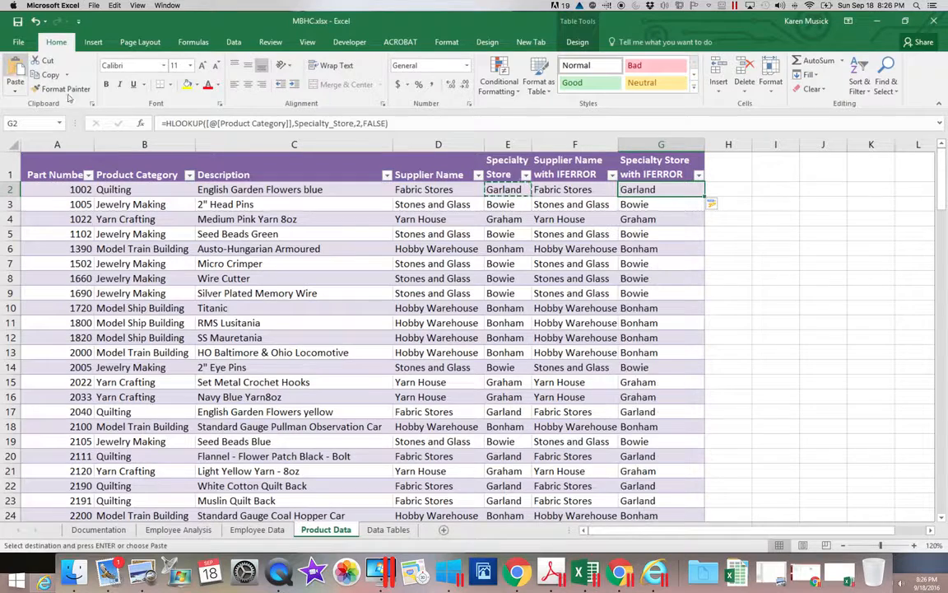
# Compare the copied lookup formulas in F2 and G2 with the original in D2, and examine the table rows for lookup errors
pyautogui.click(568, 190)
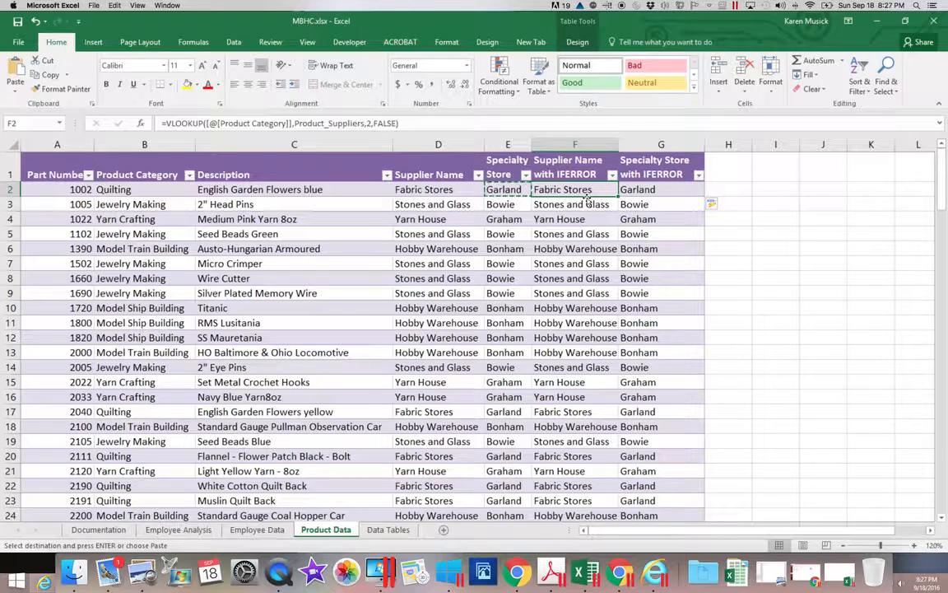
pyautogui.click(441, 190)
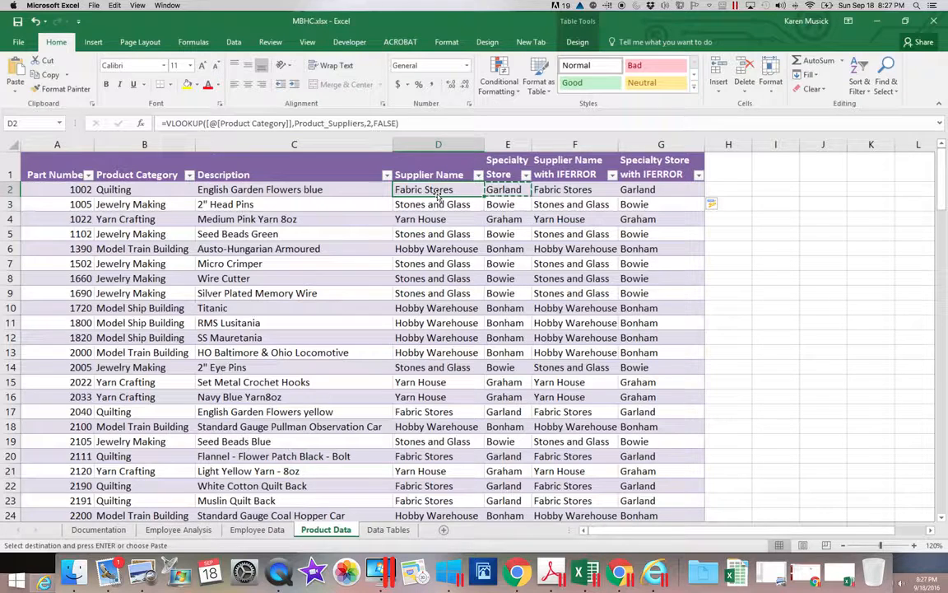
pyautogui.click(575, 191)
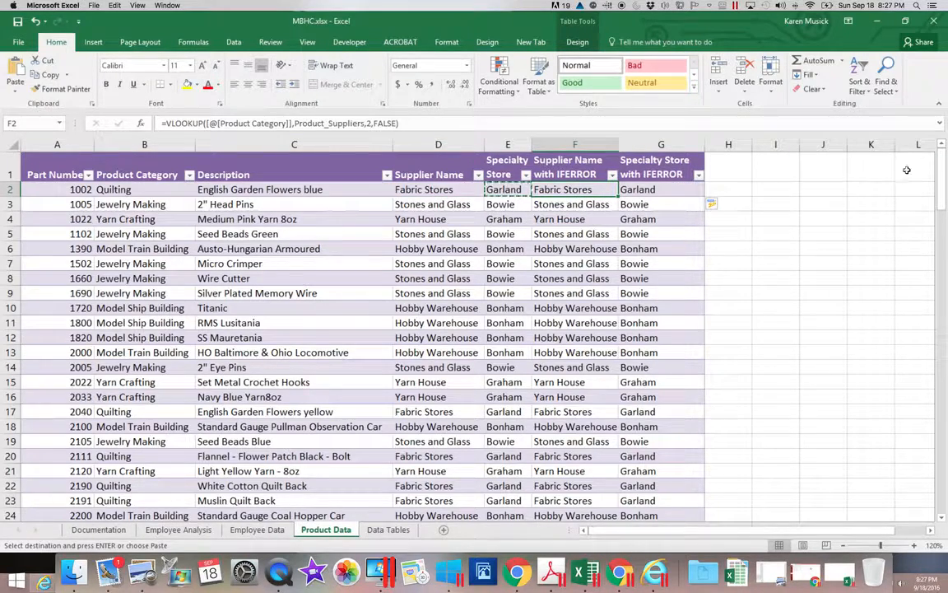
pyautogui.moveTo(944, 185); pyautogui.dragTo(944, 271)
pyautogui.click(945, 363)
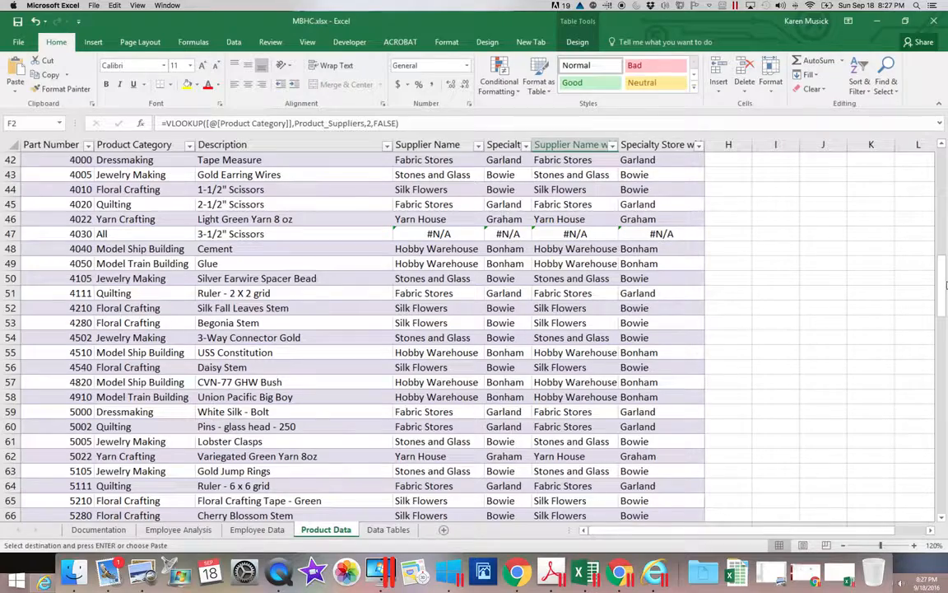
pyautogui.moveTo(939, 290); pyautogui.dragTo(940, 151)
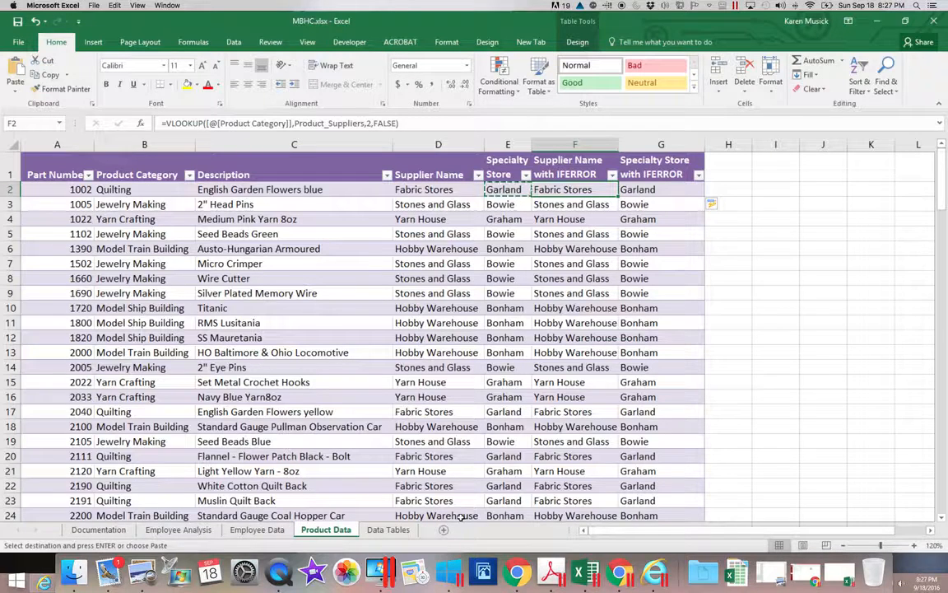
pyautogui.click(660, 190)
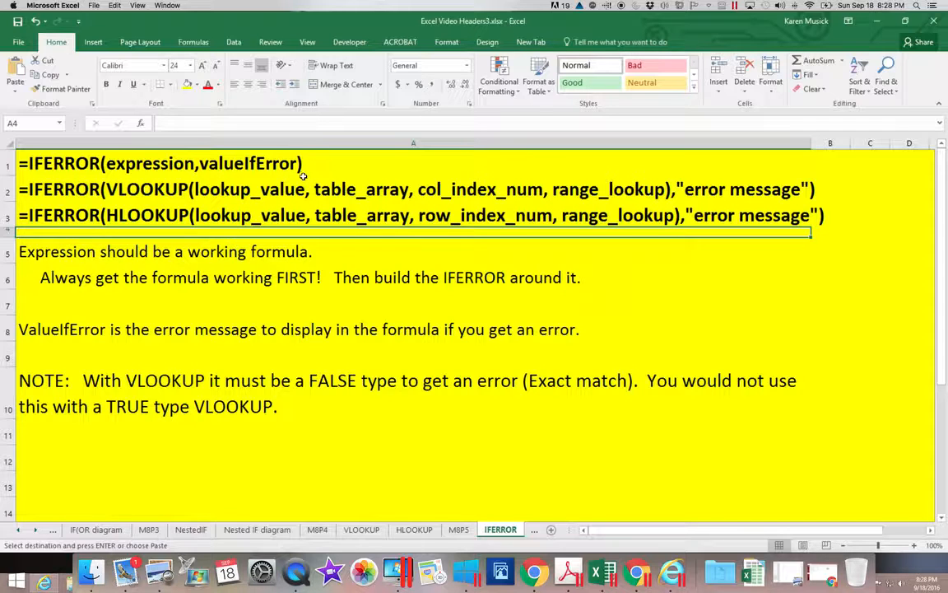
# Review the IFERROR syntax notes in Excel Video Headers3.xlsx and return to the MBHC.xlsx workbook
pyautogui.hscroll(5, 739, 208)
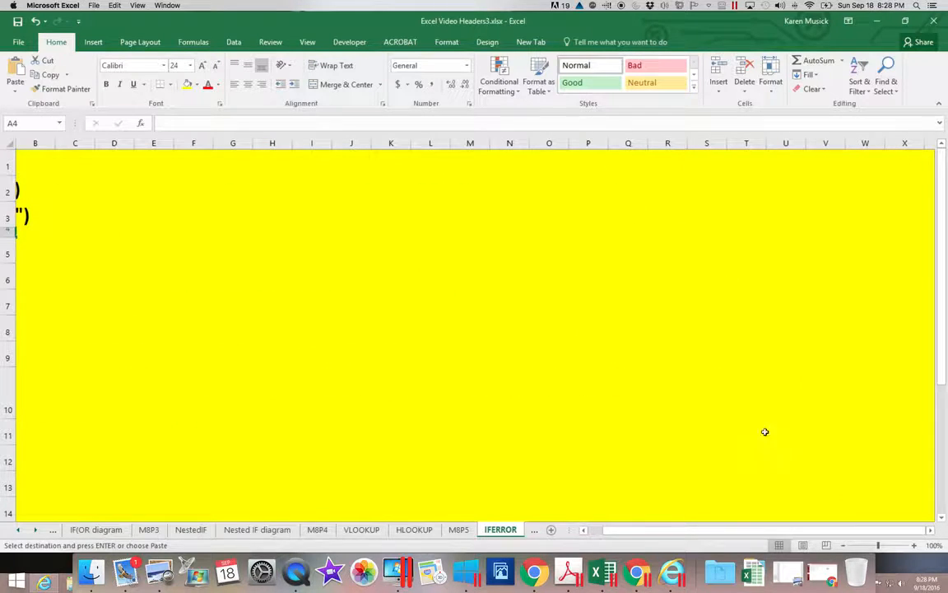
pyautogui.moveTo(692, 529); pyautogui.dragTo(626, 529)
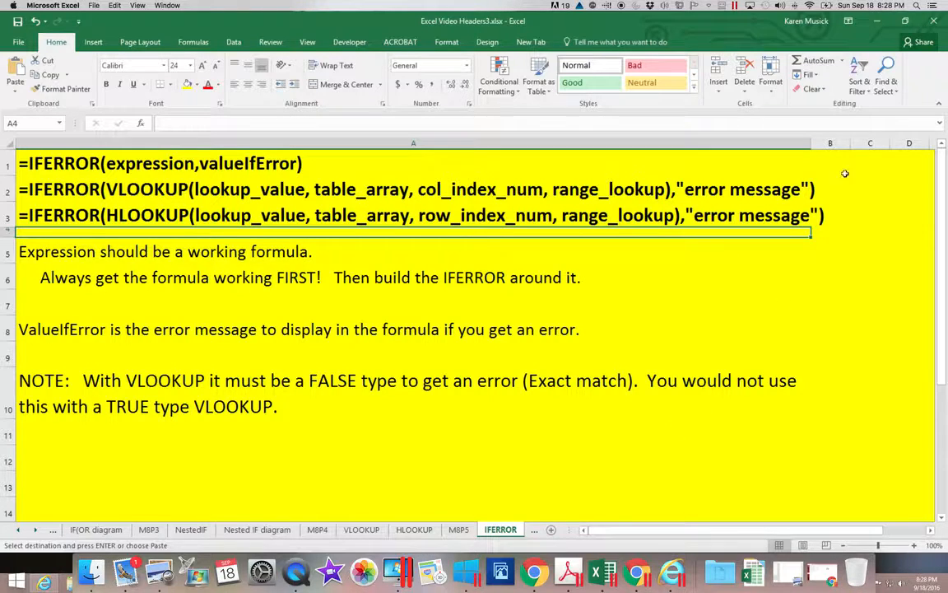
pyautogui.click(875, 23)
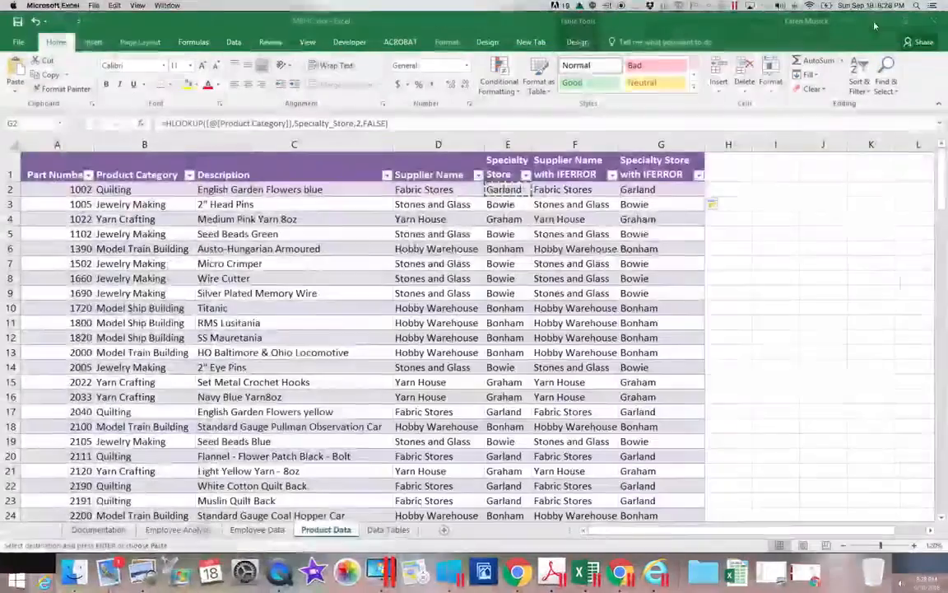
# Wrap the VLOOKUP formula in F2 in IFERROR with "Various" as the value if error
pyautogui.click(580, 190)
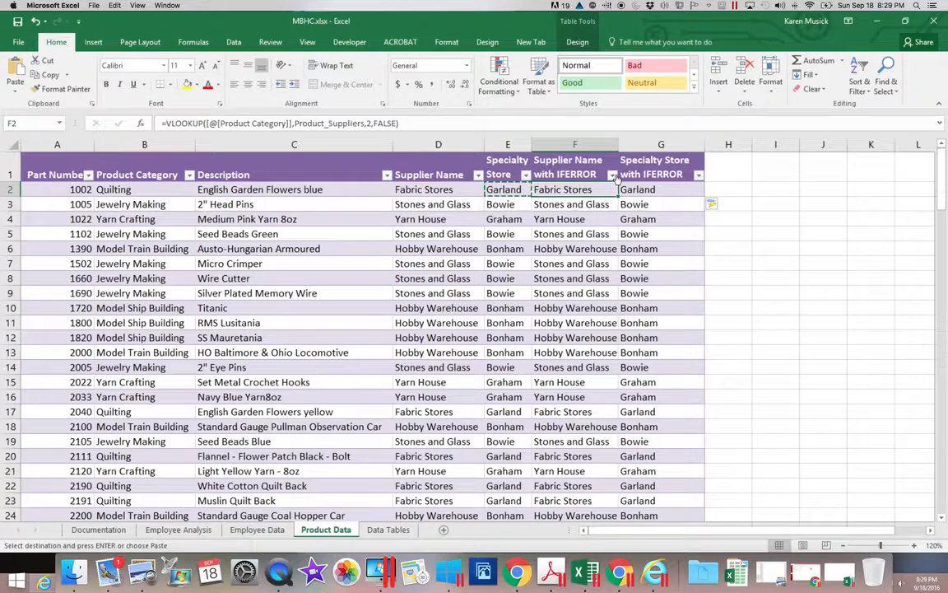
pyautogui.click(168, 123)
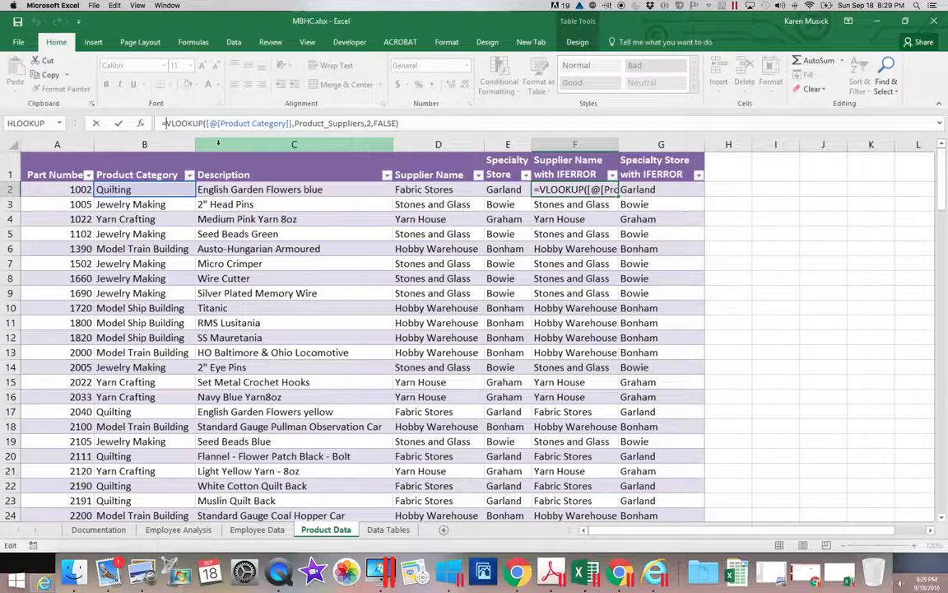
pyautogui.write('IFERROR')
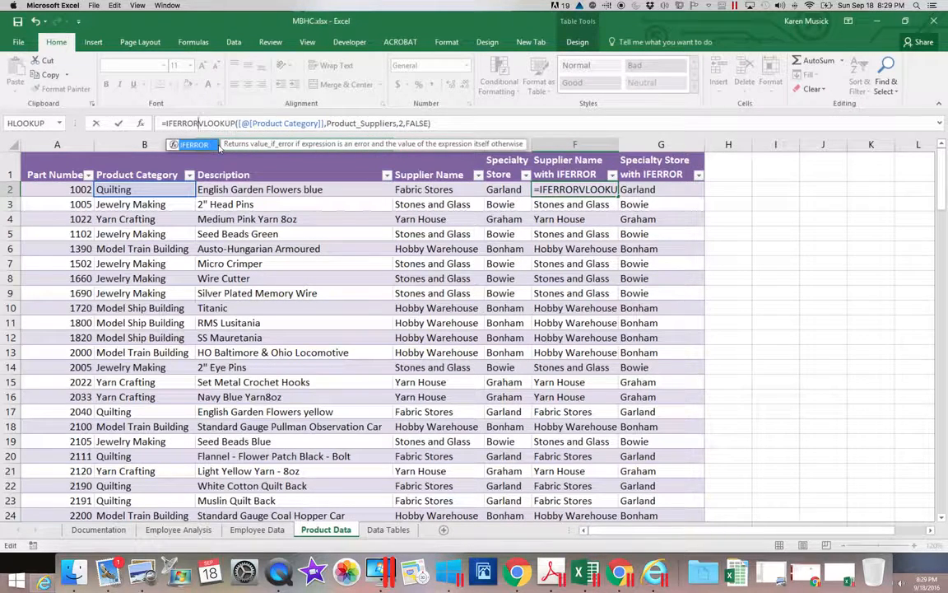
pyautogui.write('(')
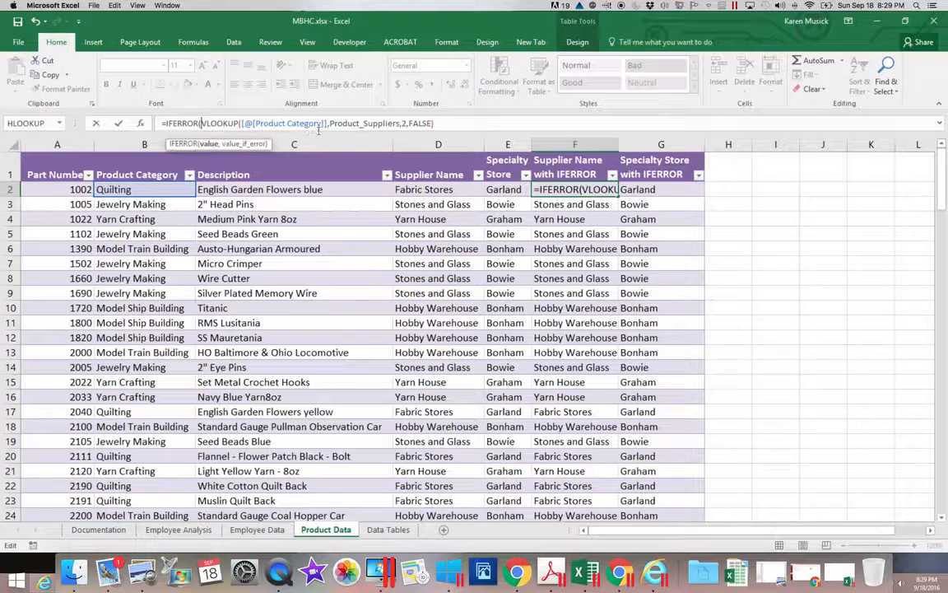
pyautogui.click(457, 125)
pyautogui.write(',')
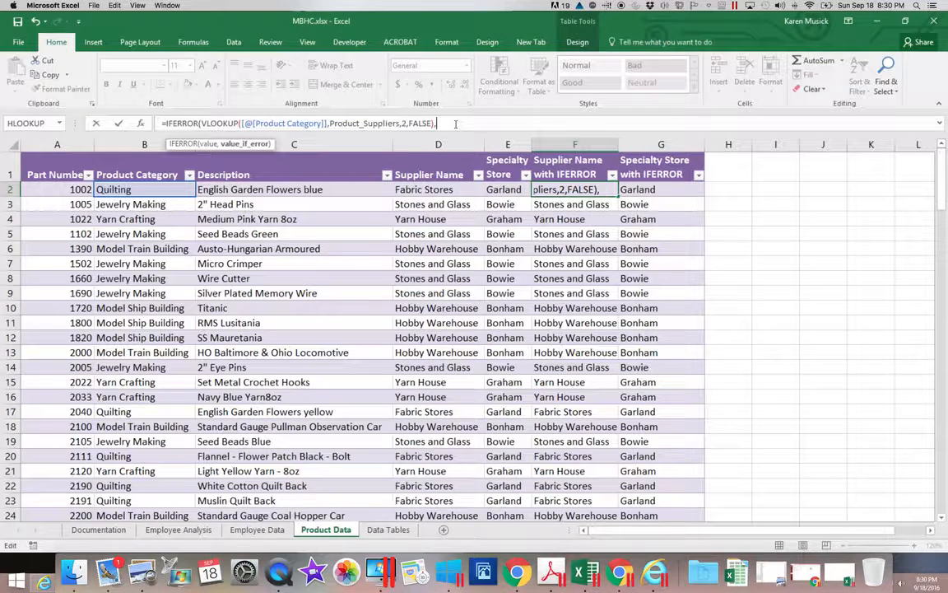
pyautogui.write('"vA')
pyautogui.press('BackSpace')
pyautogui.press('BackSpace')
pyautogui.write('Various')
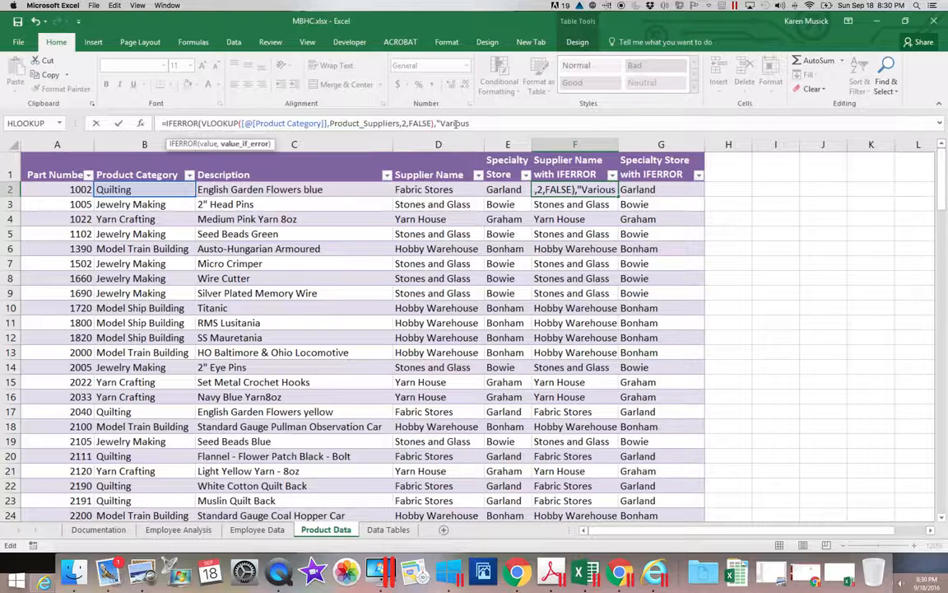
pyautogui.write('"')
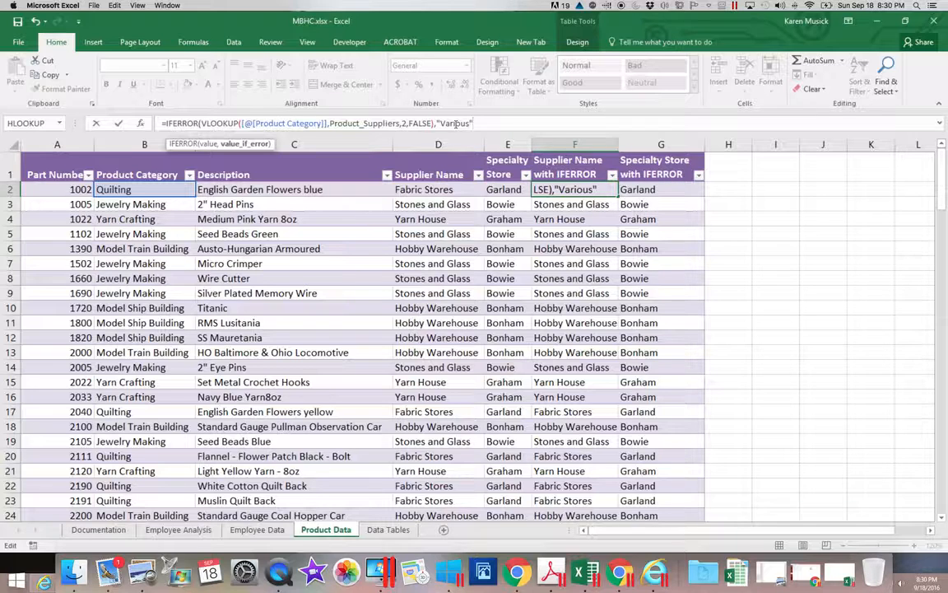
pyautogui.write(')')
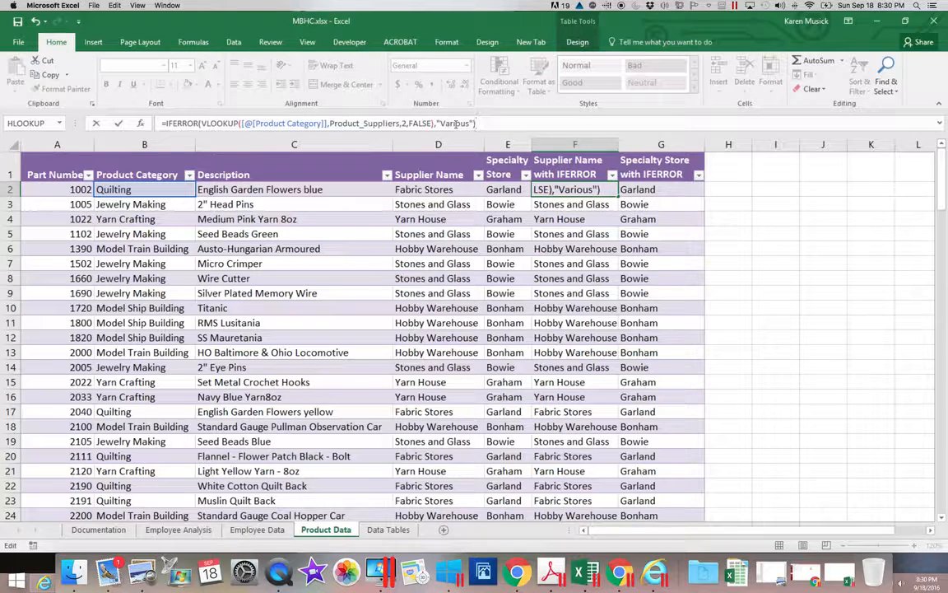
pyautogui.press('Return')
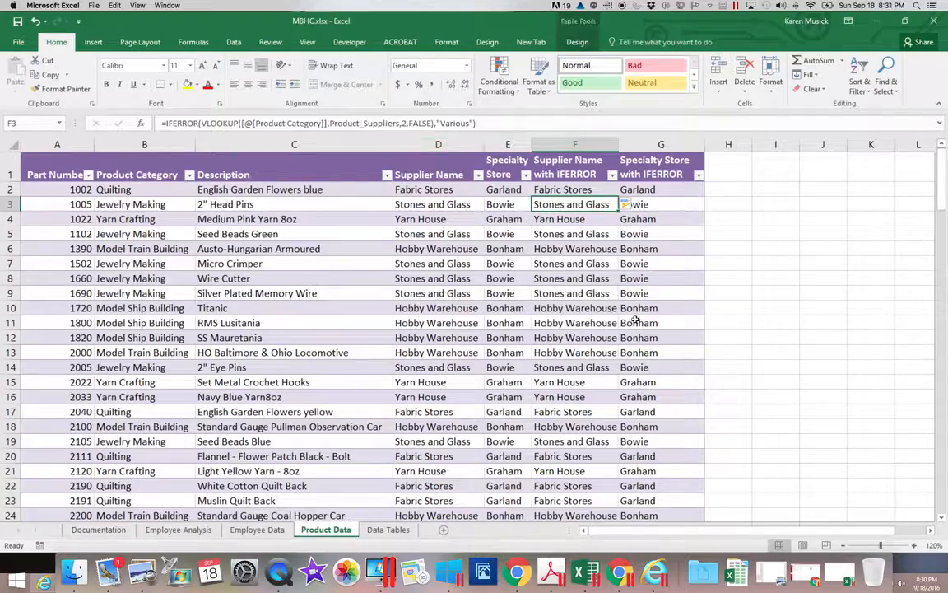
# Wrap the HLOOKUP formula in G2 of the Specialty Store column in IFERROR with "Various" as the value if error
pyautogui.click(937, 404)
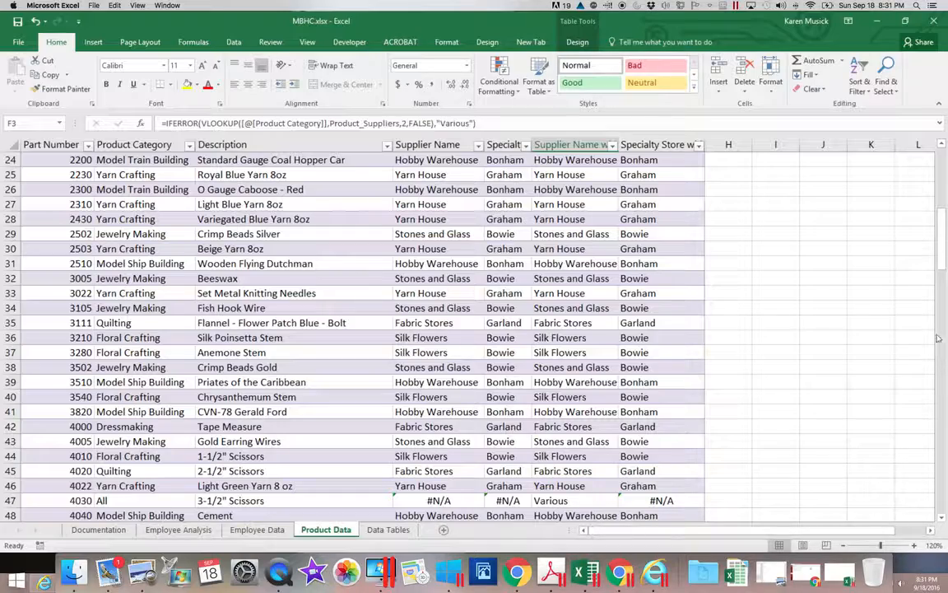
pyautogui.scroll(8, 849, 239)
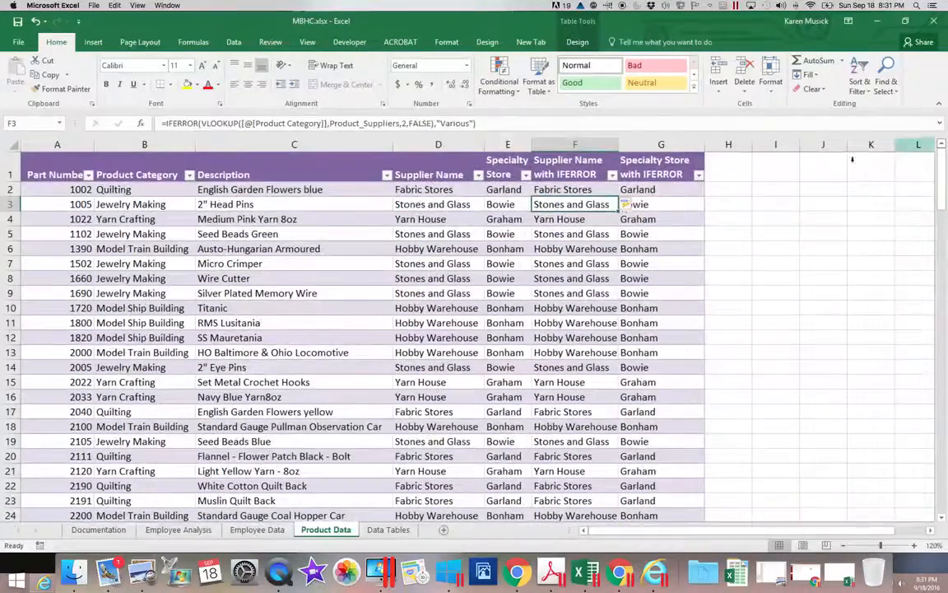
pyautogui.click(679, 190)
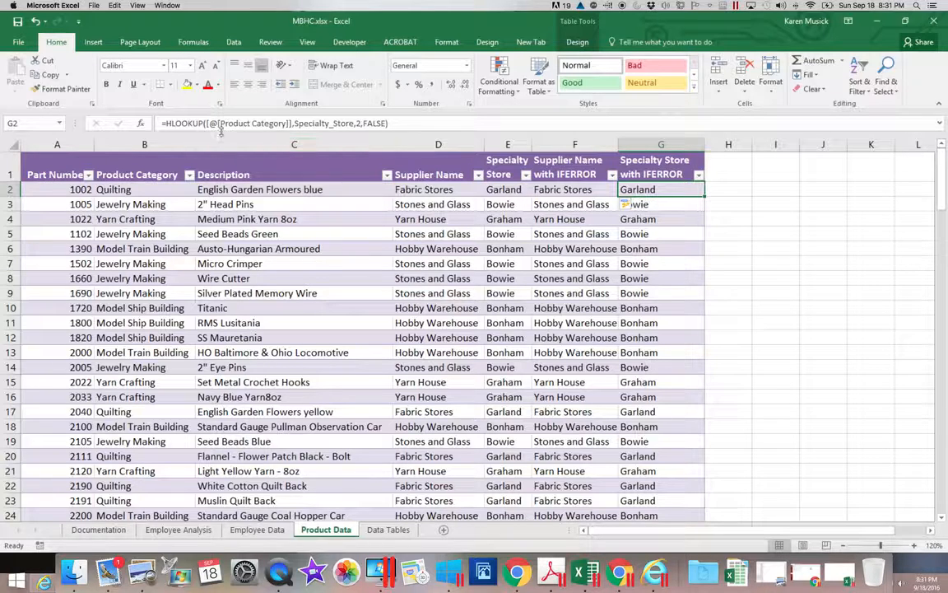
pyautogui.click(164, 123)
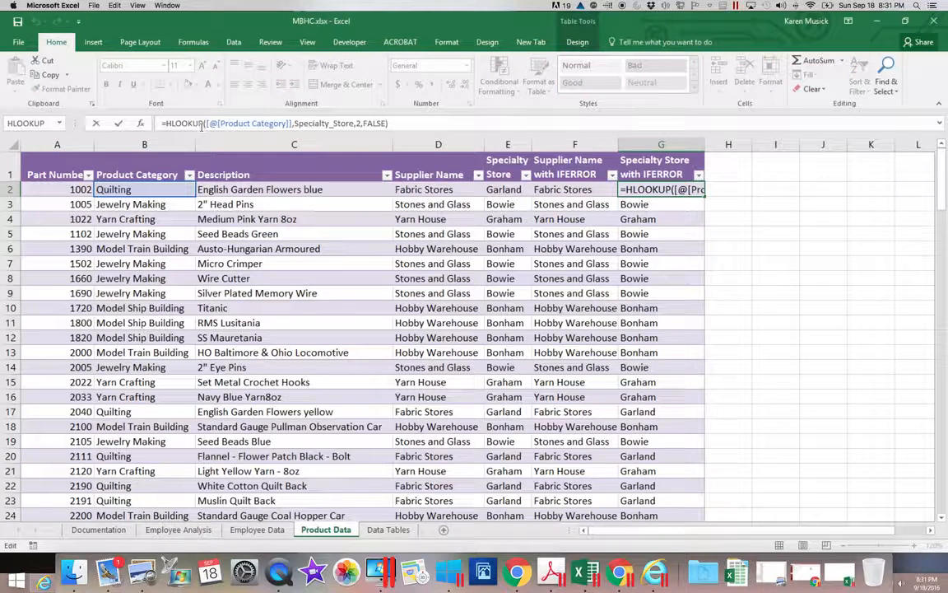
pyautogui.write('IFERROR')
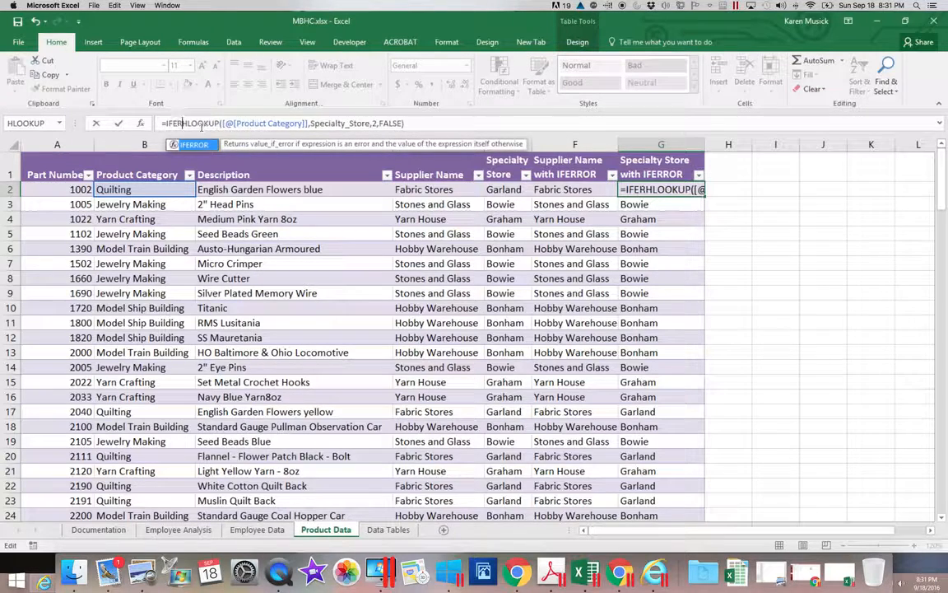
pyautogui.write('(')
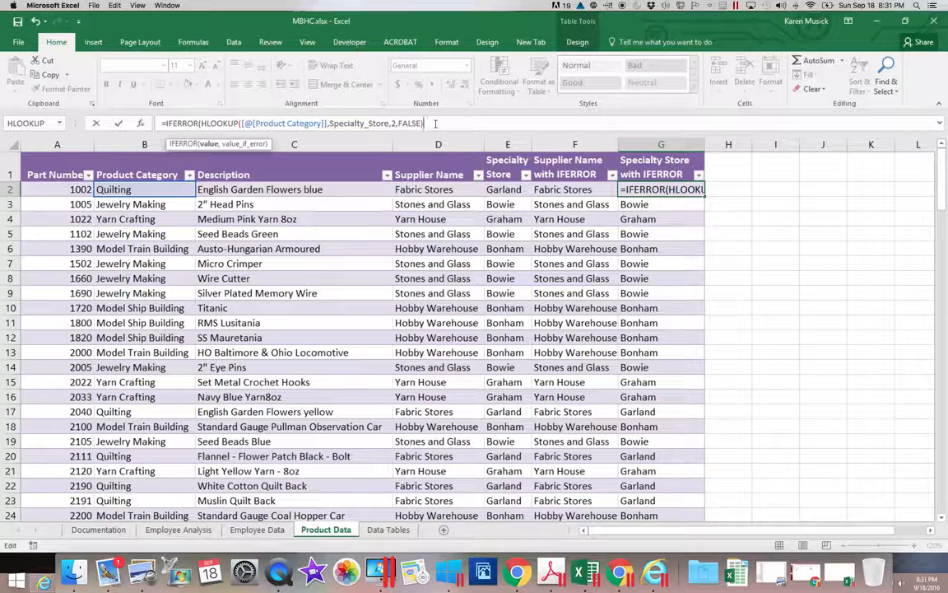
pyautogui.write(',')
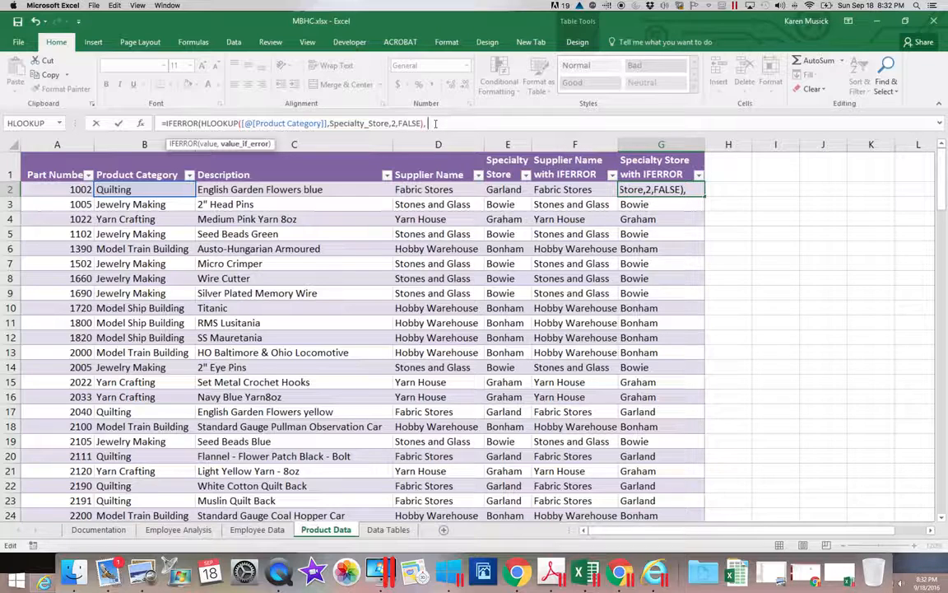
pyautogui.write('"Va')
pyautogui.write('rio')
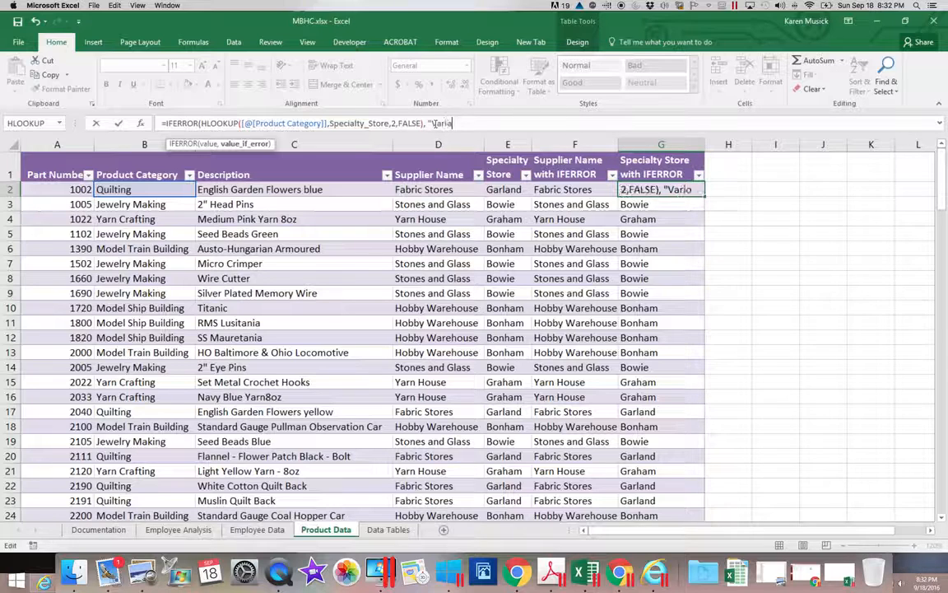
pyautogui.write('us"')
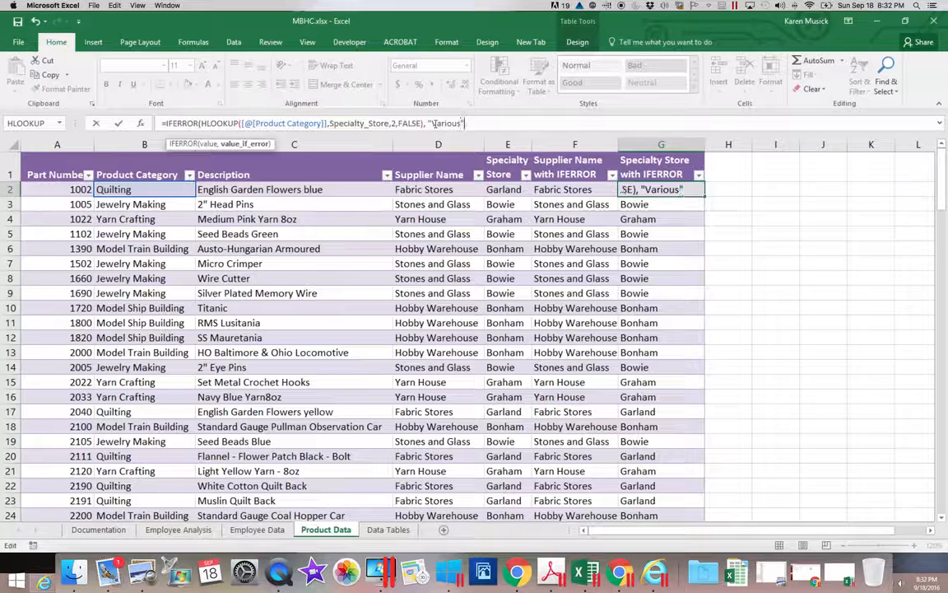
pyautogui.write(')')
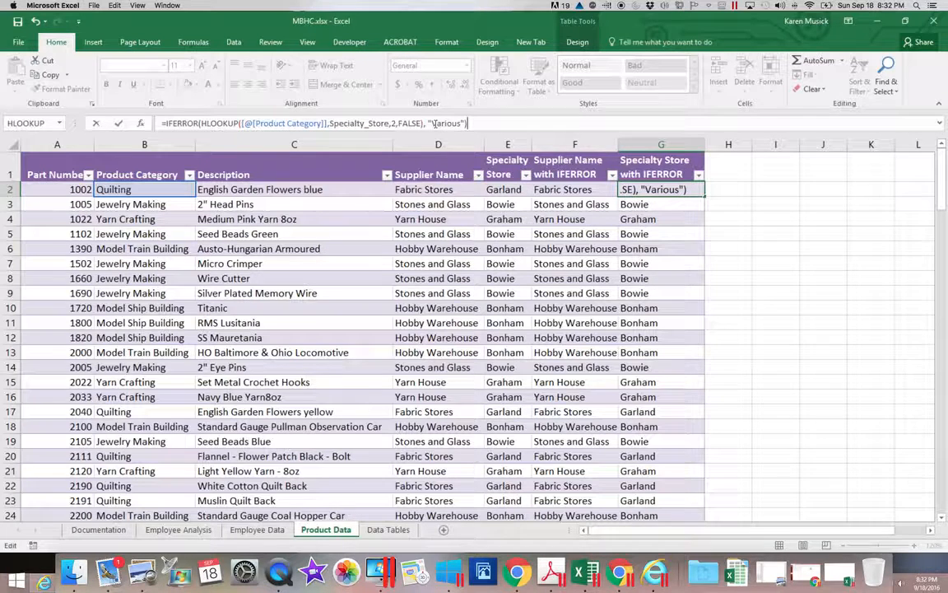
pyautogui.press('Return')
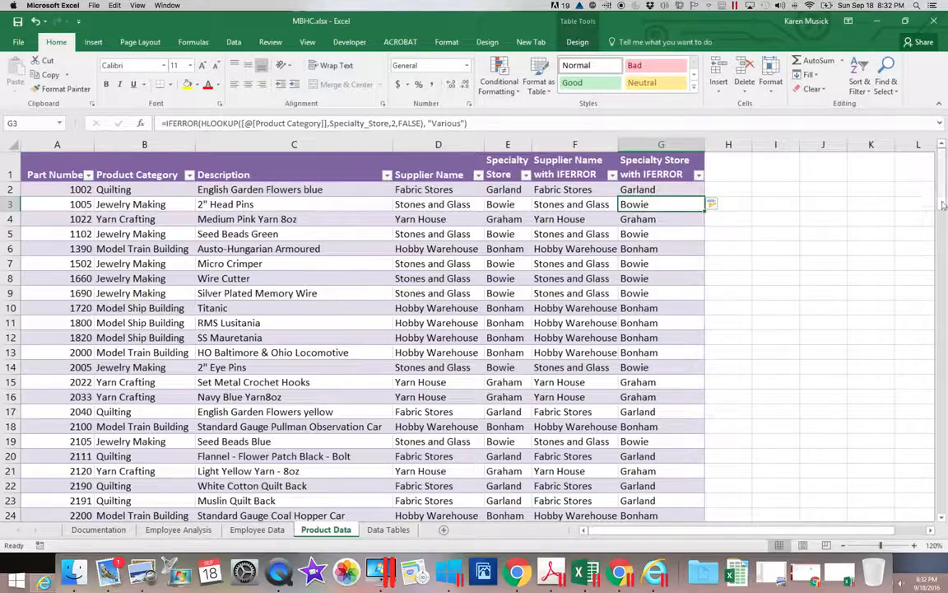
# Examine the results in both IFERROR columns for the product category All, and compare the formulas in D2 and F2
pyautogui.moveTo(940, 196); pyautogui.dragTo(941, 266)
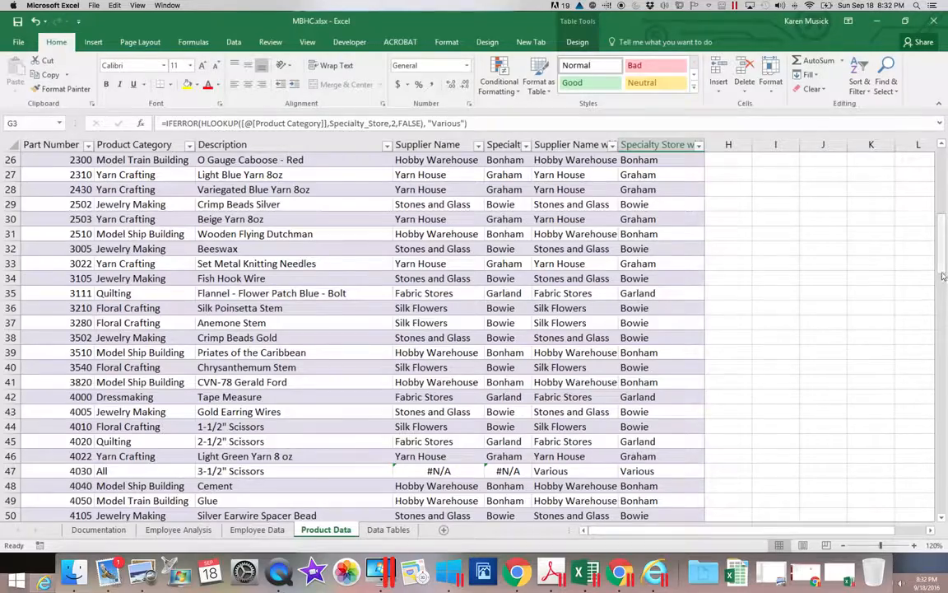
pyautogui.moveTo(943, 215); pyautogui.dragTo(940, 157)
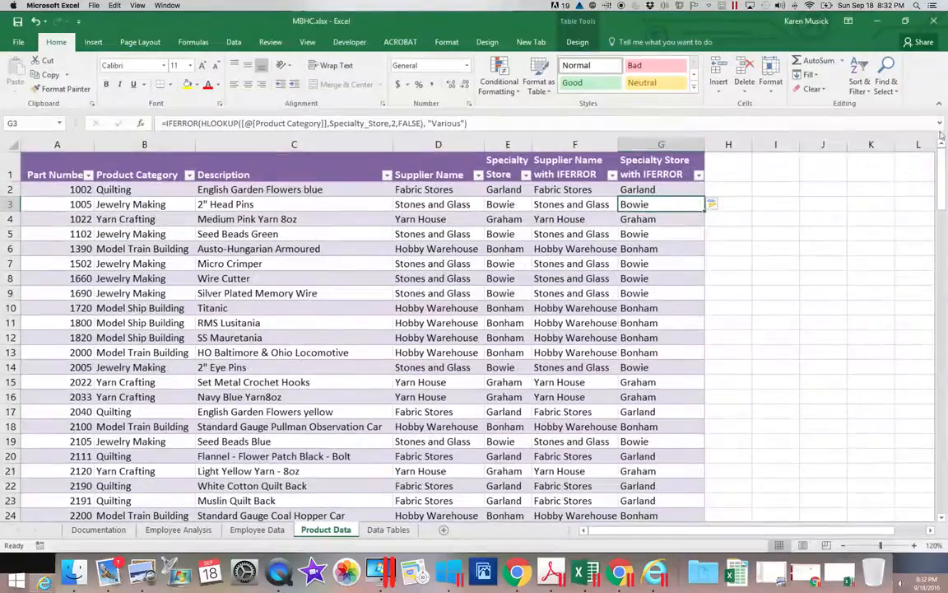
pyautogui.click(451, 191)
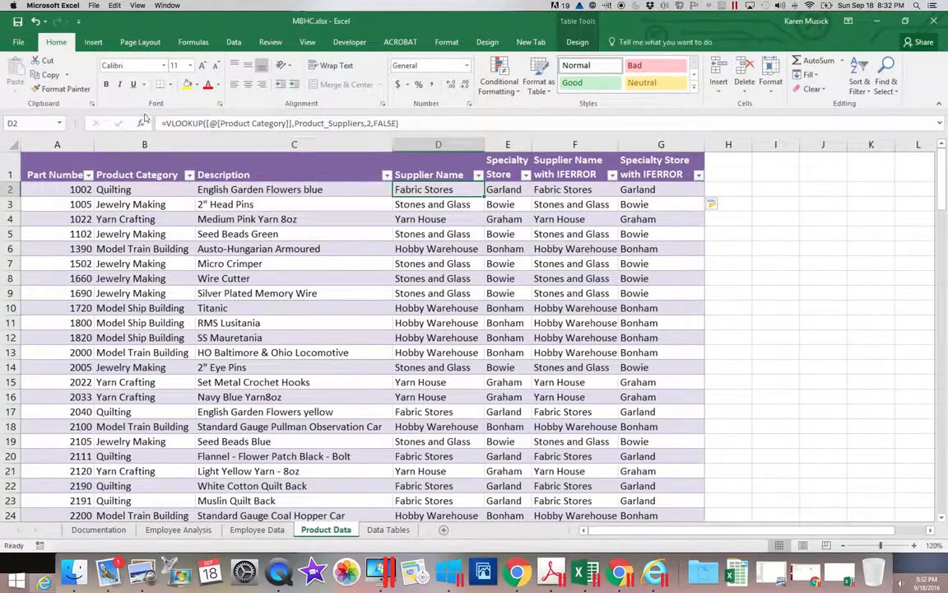
pyautogui.click(545, 189)
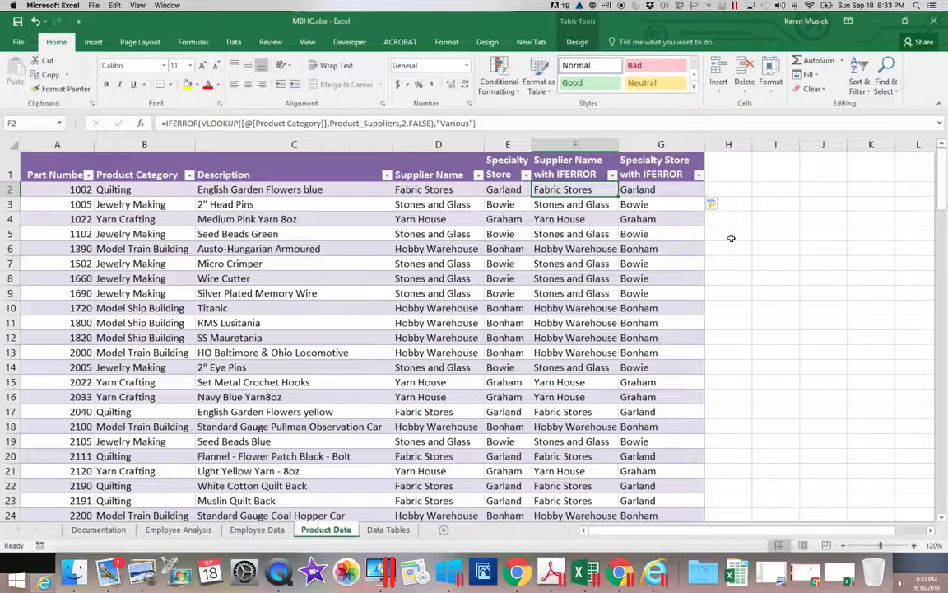
pyautogui.hscroll(3, 730, 238)
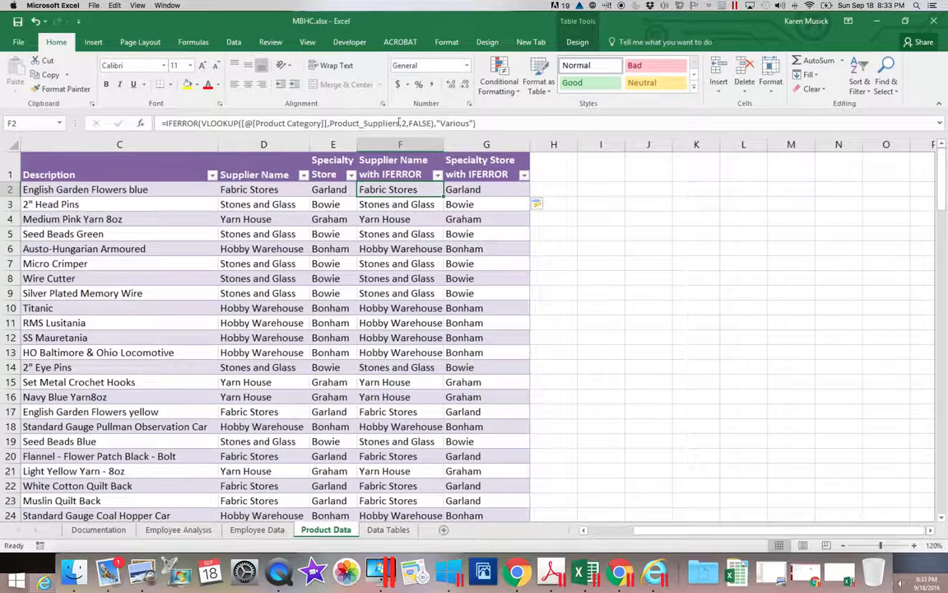